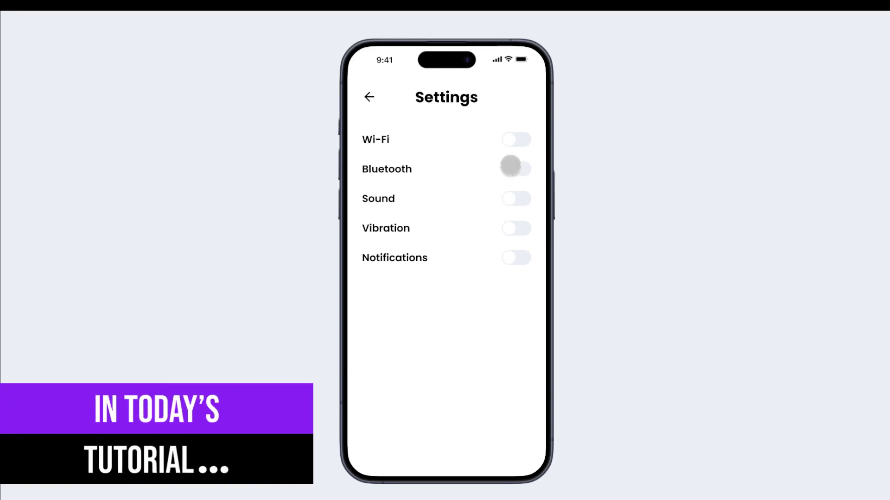
Switch all five toggles on: Wi-Fi, Bluetooth, Sound, Vibration and Notifications.
click(516, 140)
click(518, 169)
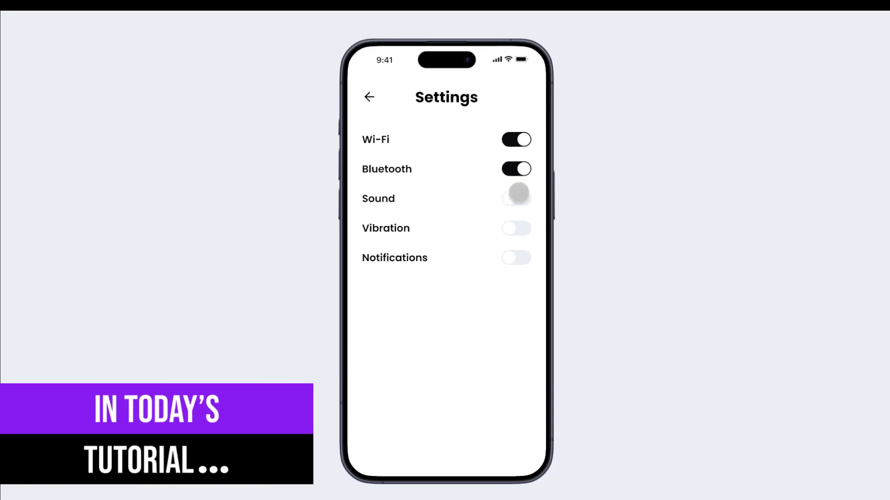
click(517, 198)
click(519, 228)
click(519, 259)
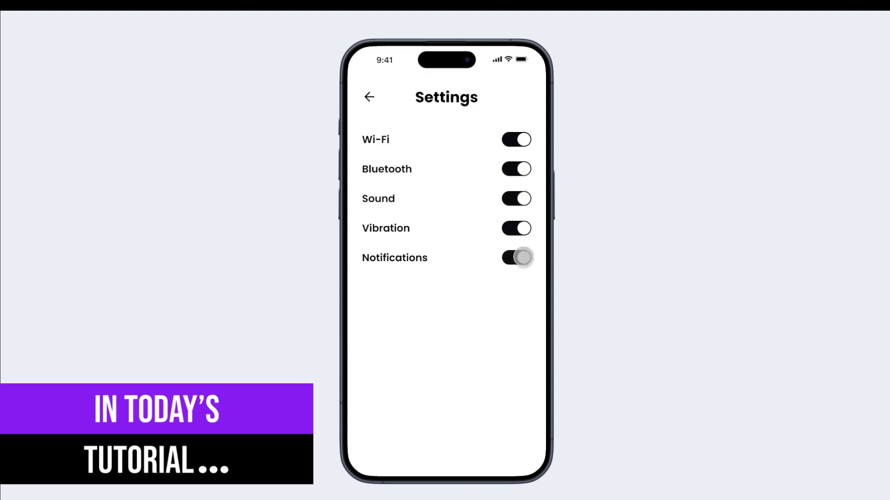
Test the toggles further, switching Wi-Fi, Bluetooth, Sound, Vibration and Notifications off and on.
click(516, 228)
click(518, 168)
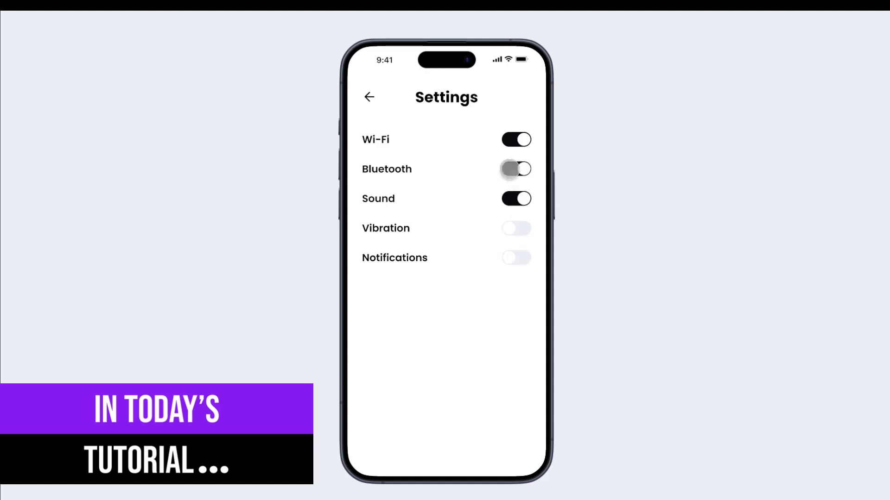
click(517, 139)
click(517, 140)
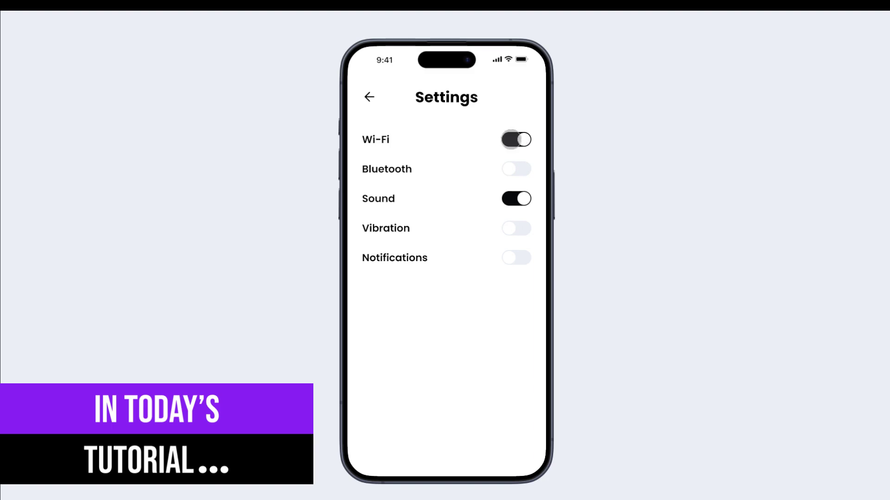
click(517, 140)
click(517, 169)
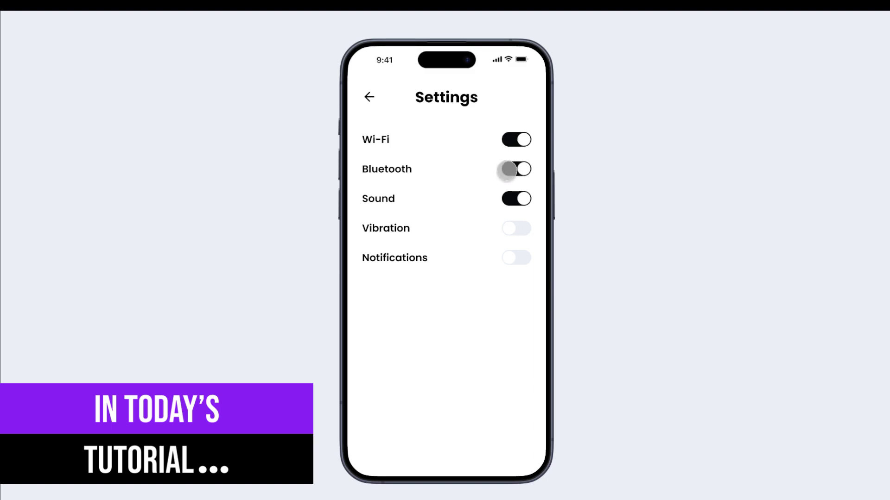
click(518, 198)
click(517, 228)
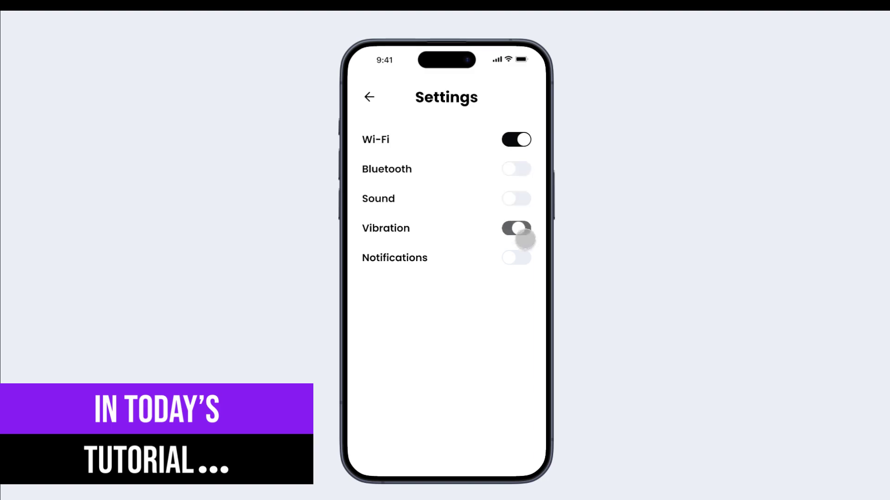
click(517, 257)
click(515, 228)
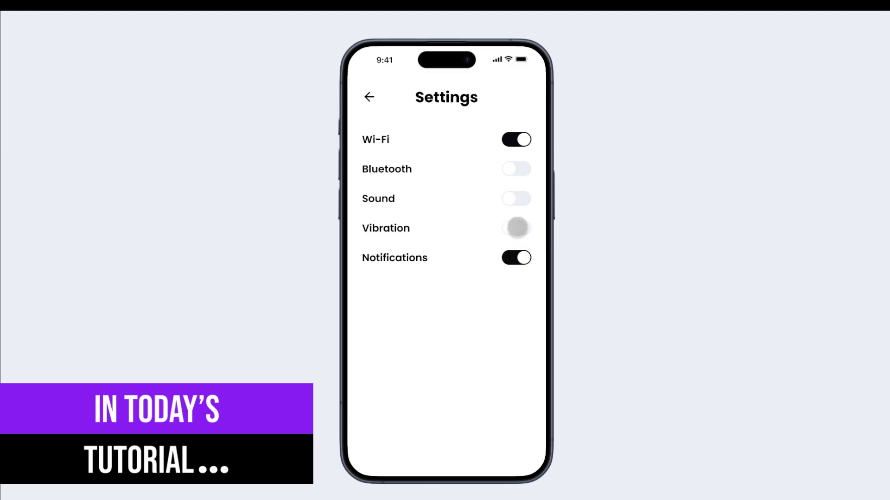
click(516, 258)
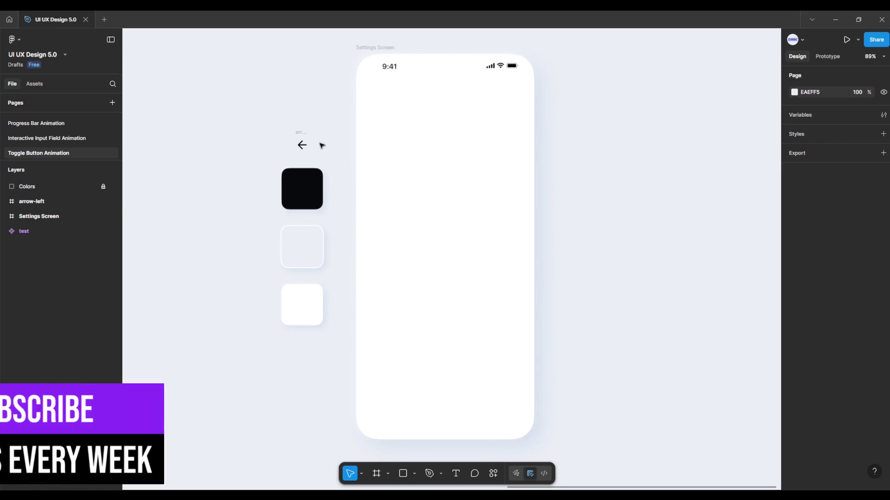
Move the back arrow into the Settings Screen frame at X 32, nudged down to Y 94.
click(305, 132)
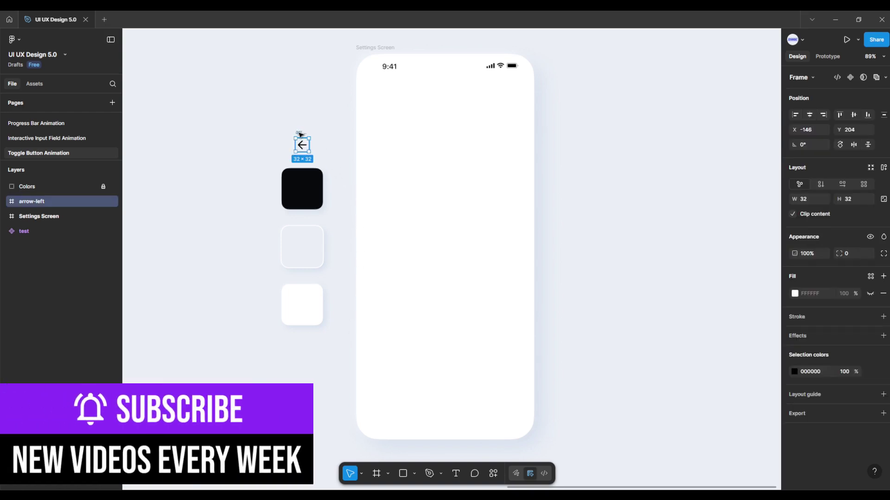
mouse_move(301, 133)
mouse_down()
mouse_move(385, 91)
mouse_move(371, 89)
mouse_up()
key(alt)
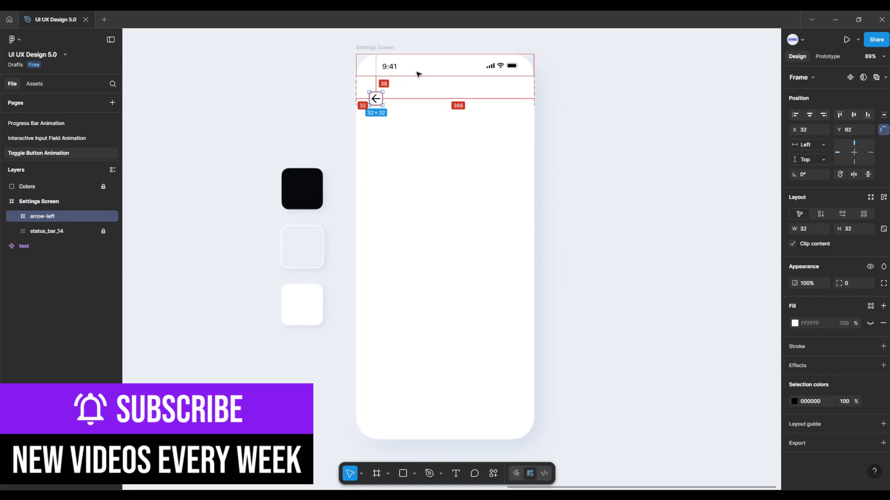
key(Down)
key(Down)
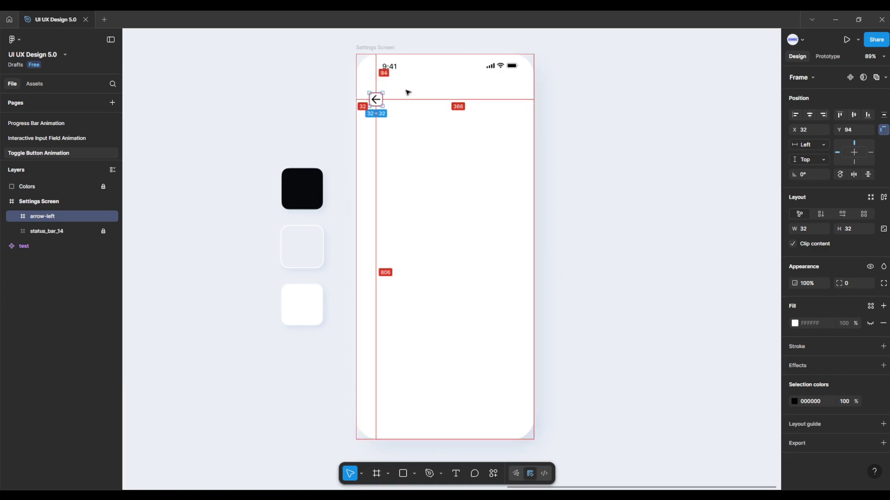
click(388, 171)
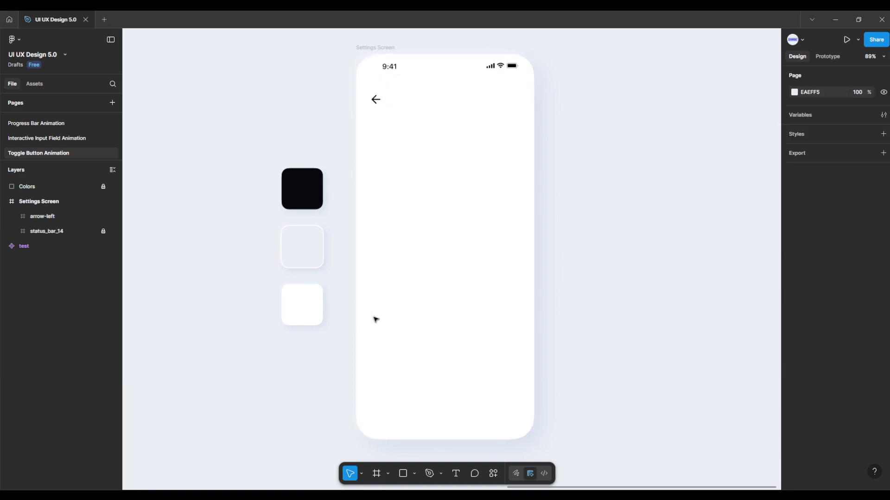
Add a 'Settings' text layer inside the frame, styled Bold at 32 px.
click(456, 472)
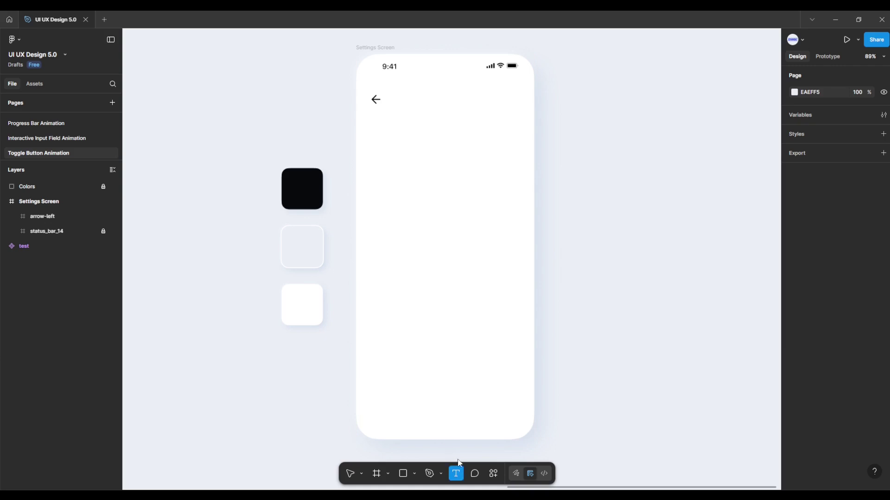
click(394, 218)
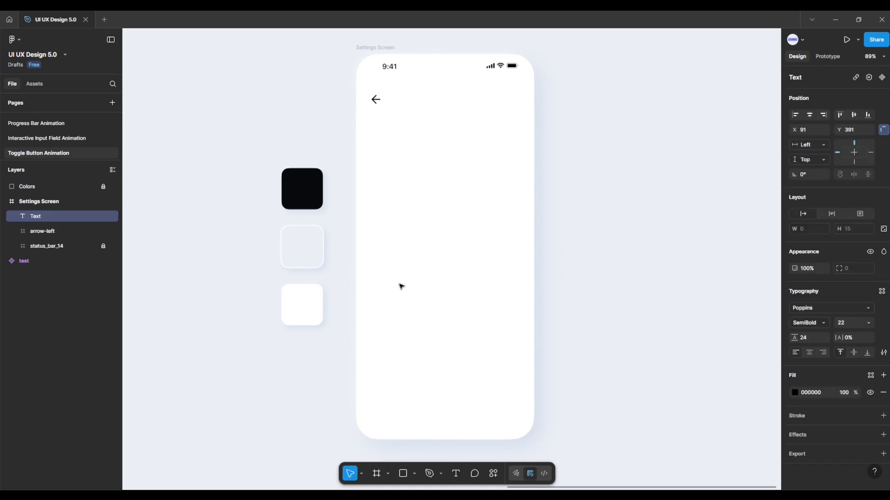
text(Settings)
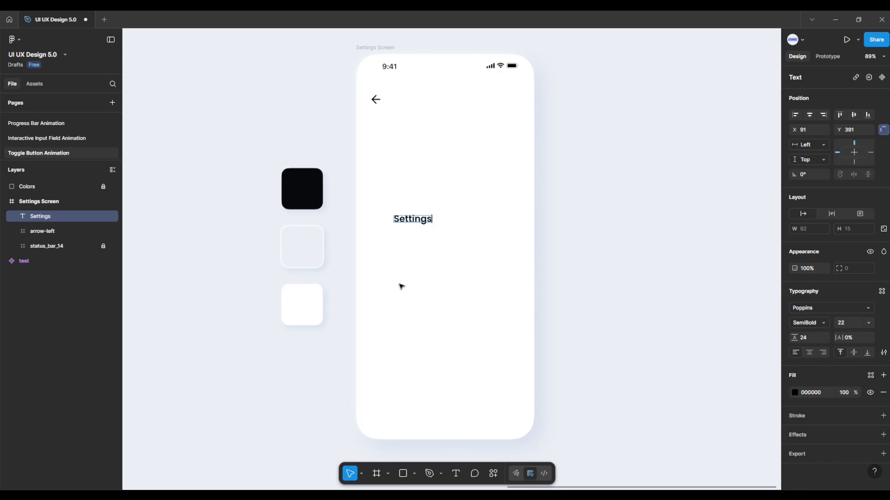
key(Escape)
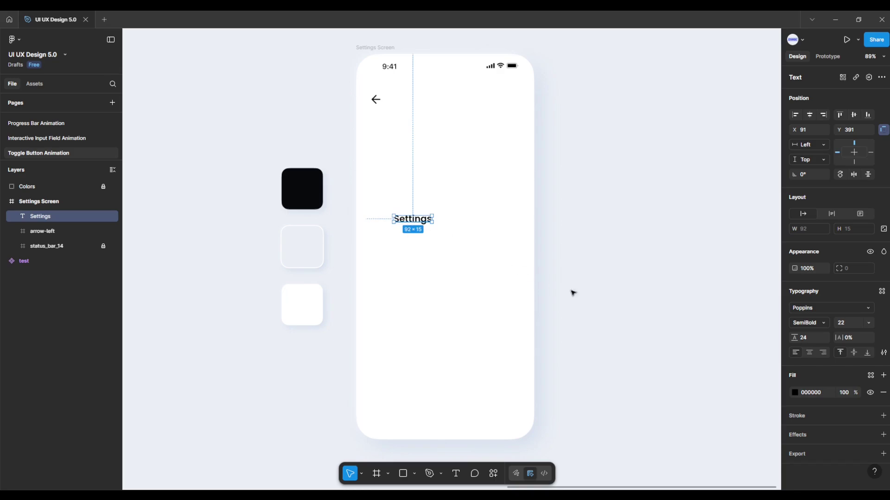
click(825, 319)
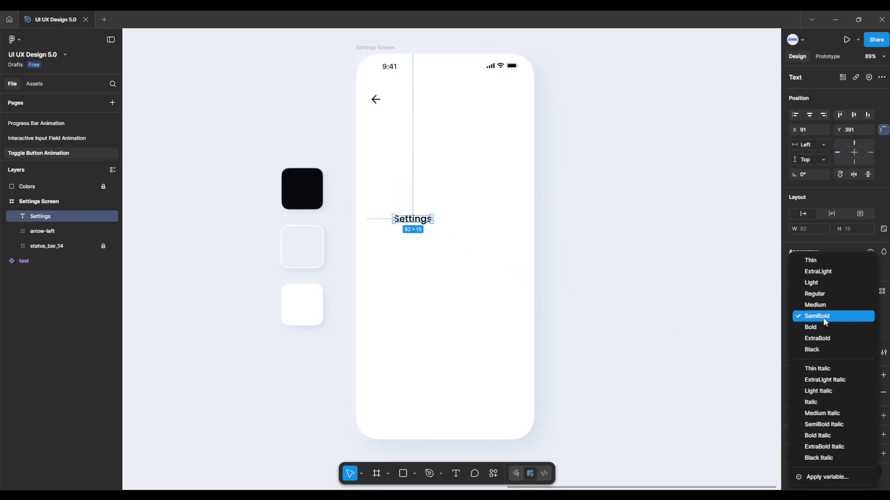
click(821, 326)
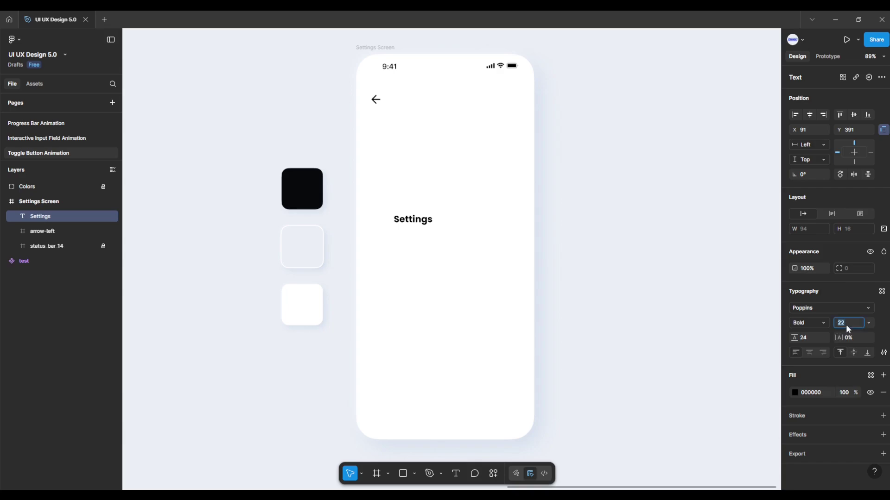
text(32)
key(Return)
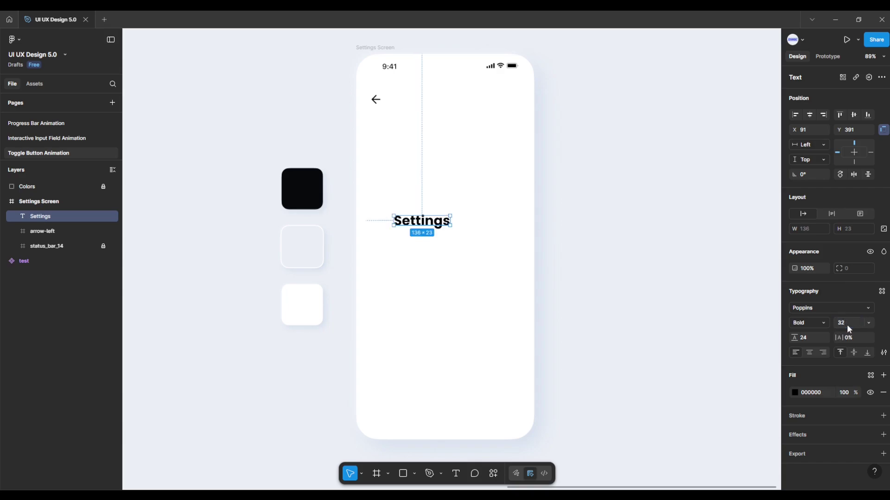
Centre the title horizontally and move it up level with the back arrow at Y 99.
click(810, 116)
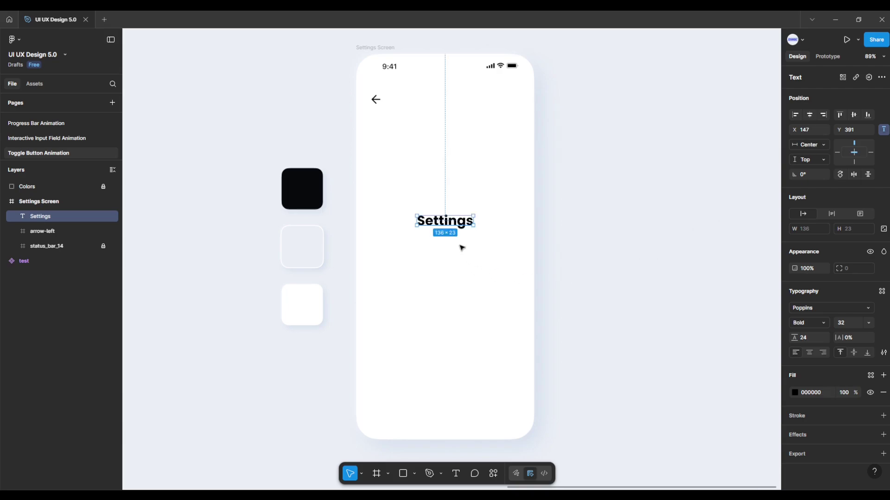
drag(461, 225, 457, 104)
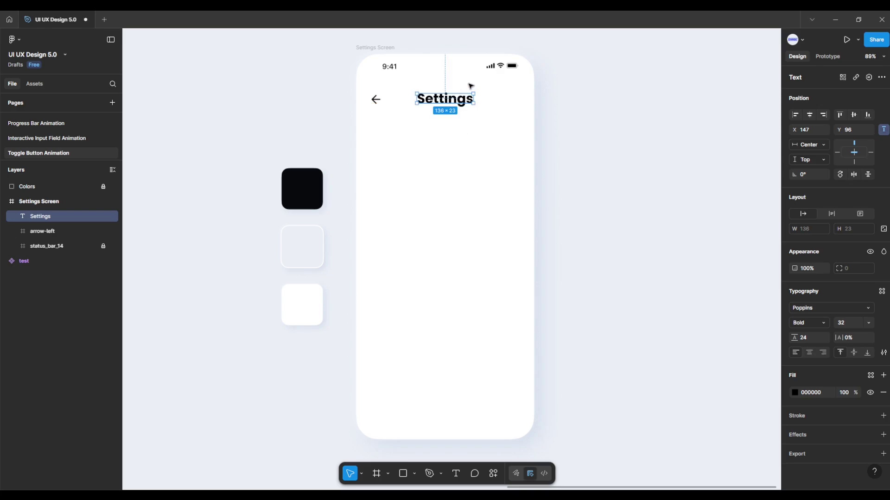
key(alt)
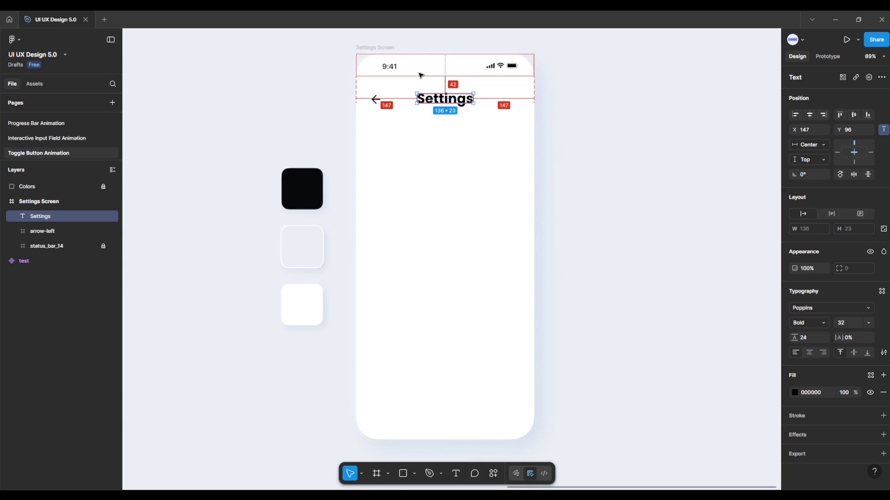
key(Down)
key(Down)
key(Down)
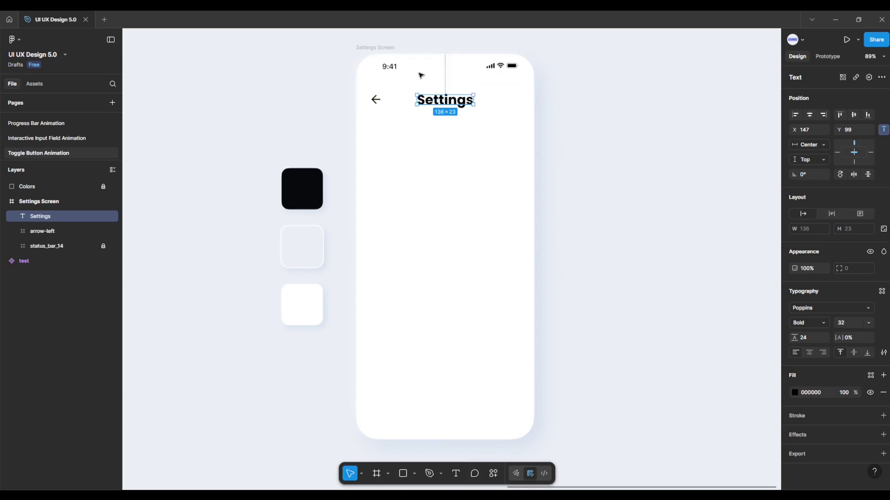
Duplicate the Settings title below the header and restyle the copy SemiBold 22 px.
alt+drag(436, 101, 391, 131)
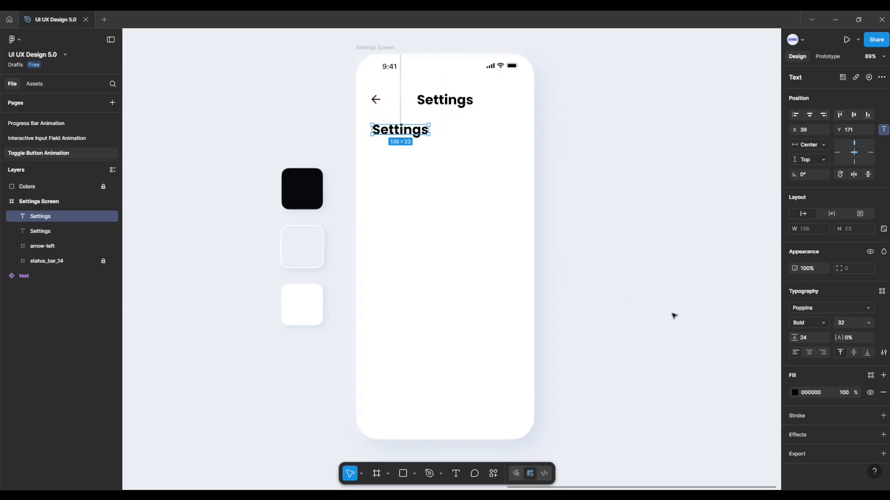
click(810, 325)
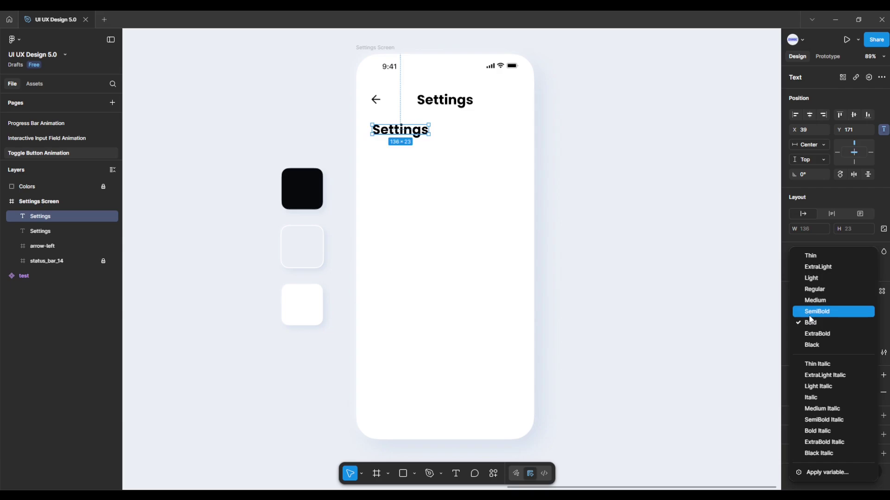
click(808, 313)
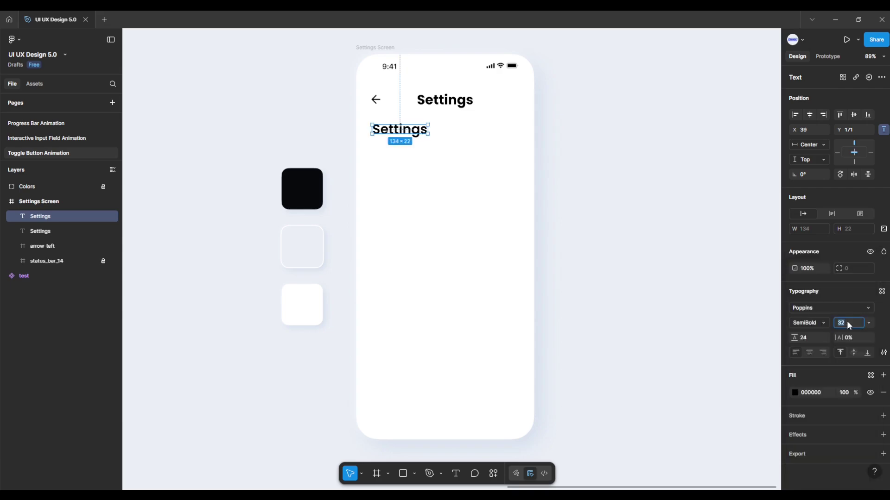
text(22)
key(Return)
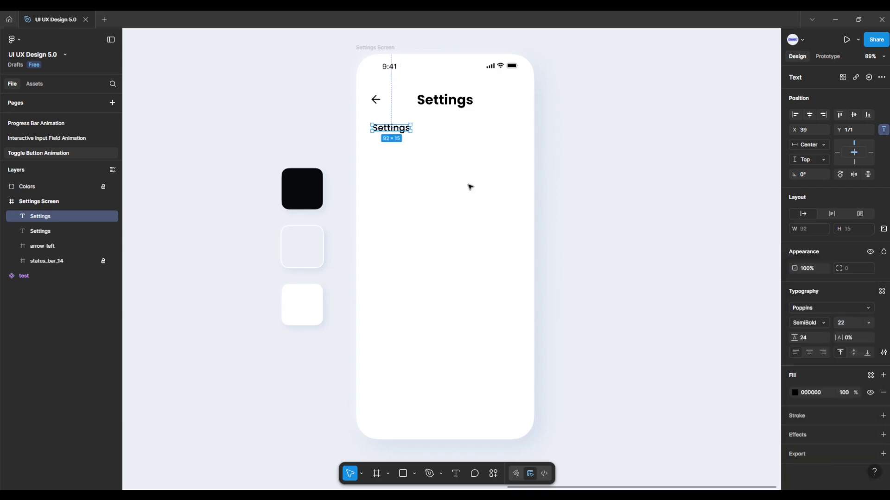
Nudge the copied text to the left margin at X 32, down to Y 195.
key(alt)
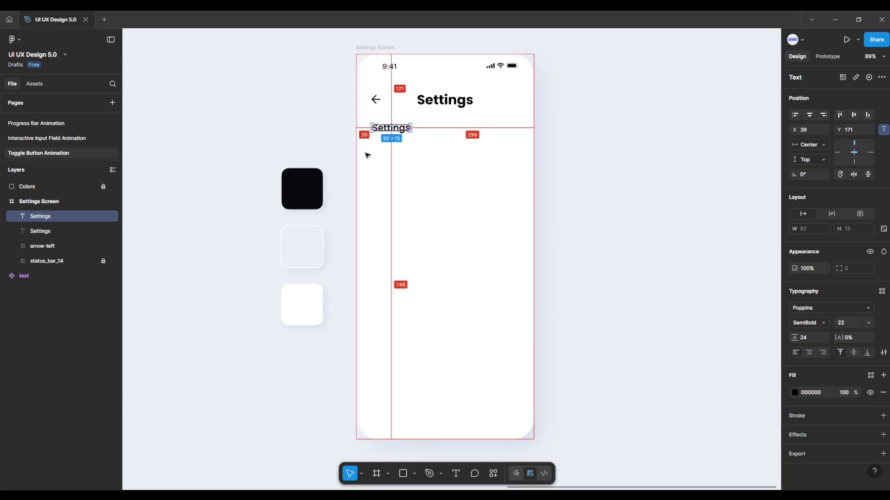
key(Left)
key(Left)
key(Left)
key(Left)
key(Left)
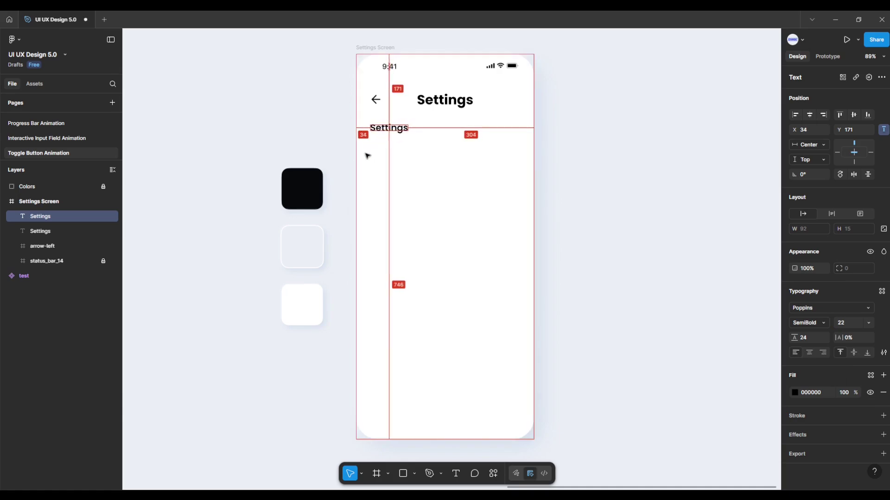
key(Left)
key(Left)
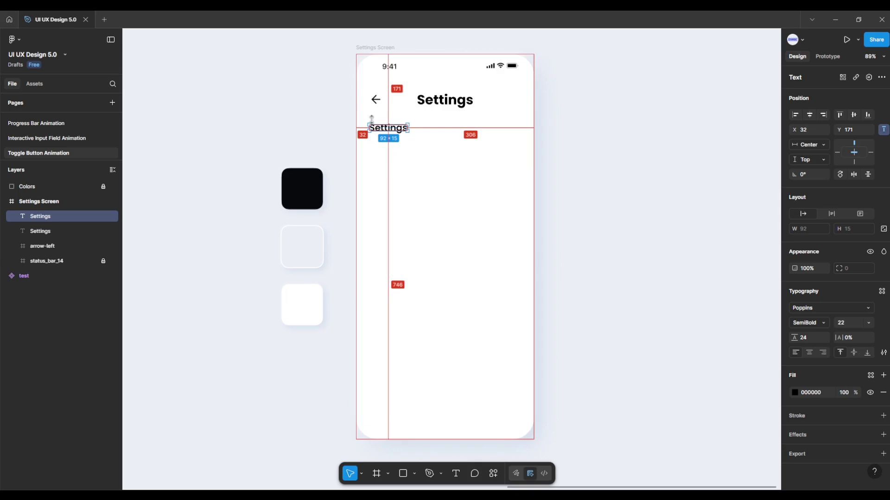
key(Down)
key(Down)
key(Down)
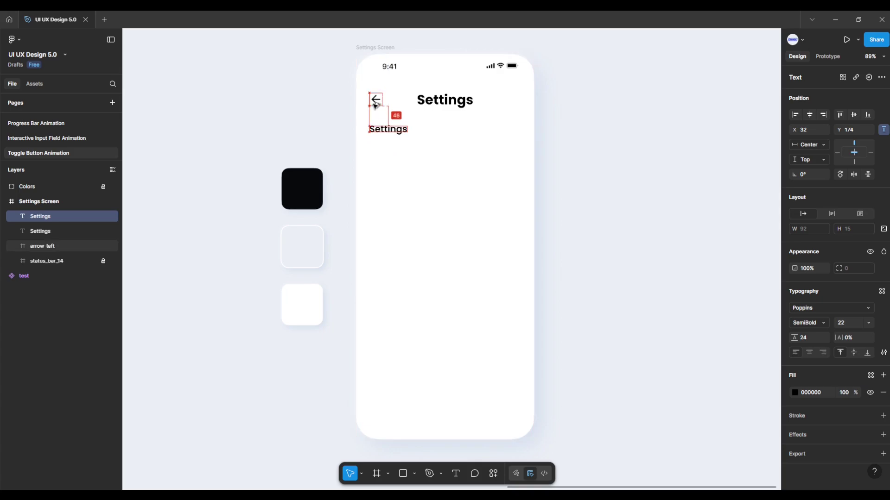
key(Down)
key(Down)
key(Down)
key(Down)
key(Down)
key(Down)
key(Down)
key(Down)
key(Down)
key(Down)
key(Down)
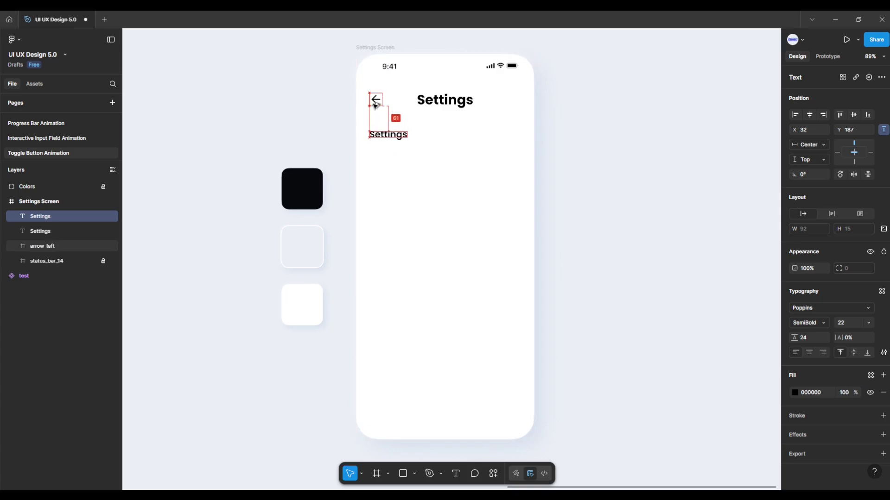
key(Down)
key(Down)
key(Down)
key(Down)
key(Down)
key(Down)
key(Down)
key(Down)
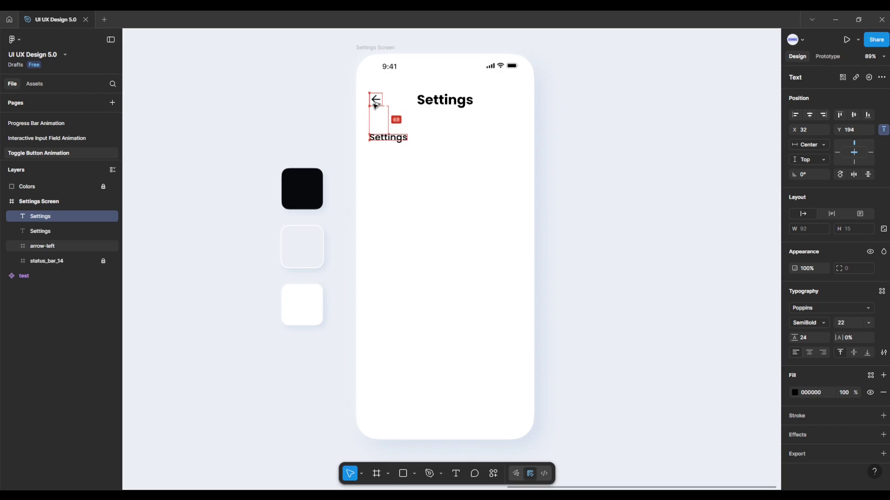
key(Down)
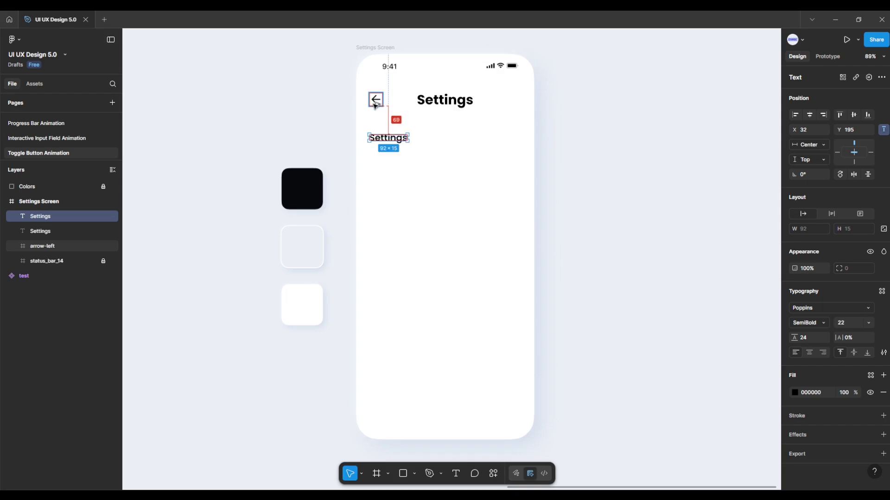
Retype the copy as 'Wi-Fi' and duplicate it just below at Y 250.
double_click(384, 139)
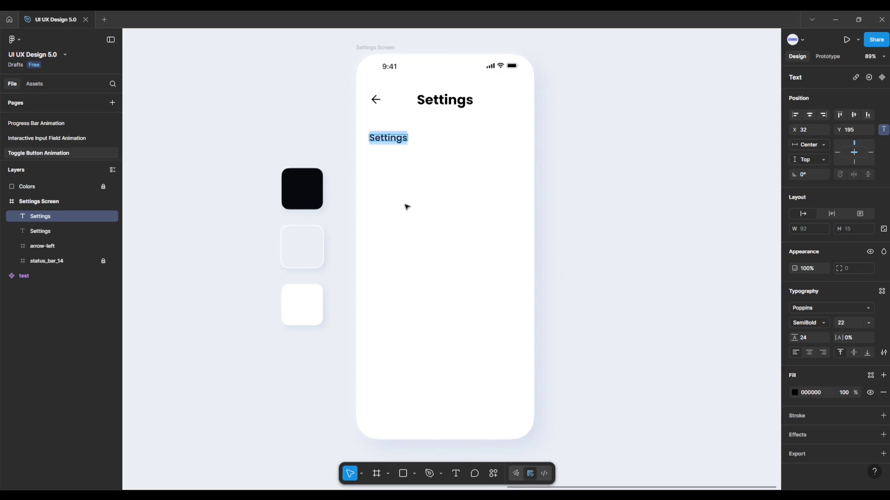
text(Wi-F)
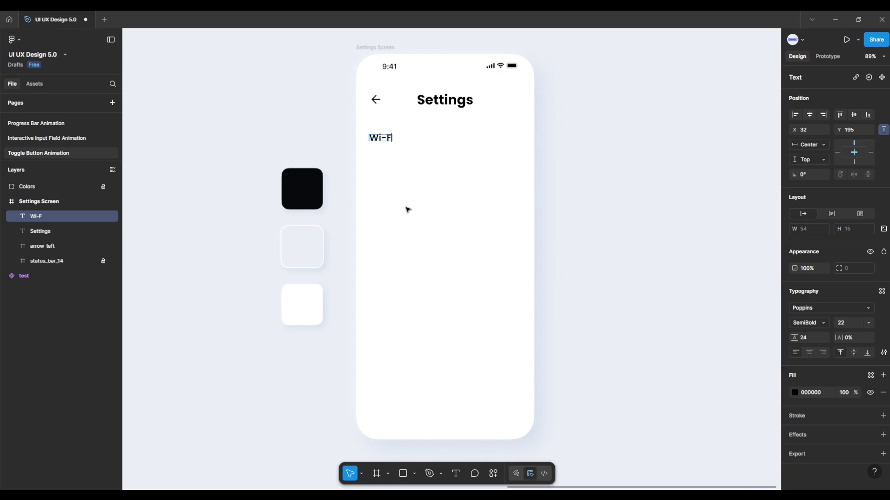
text(i)
key(Escape)
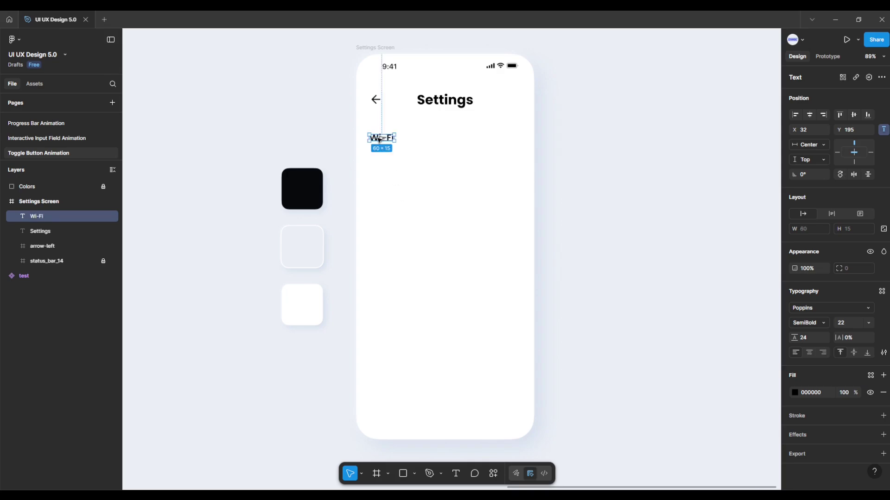
drag(379, 139, 382, 159)
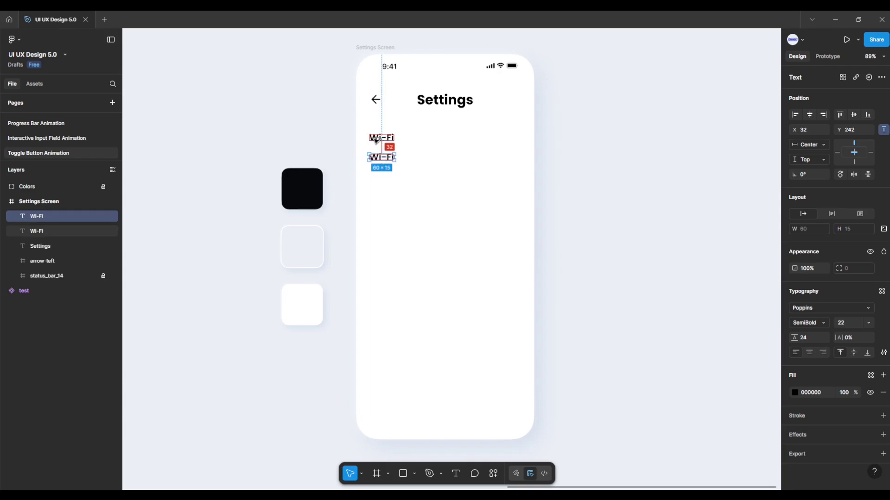
key(Down)
key(Down)
key(Down)
key(Down)
key(Down)
key(Down)
key(Down)
key(Down)
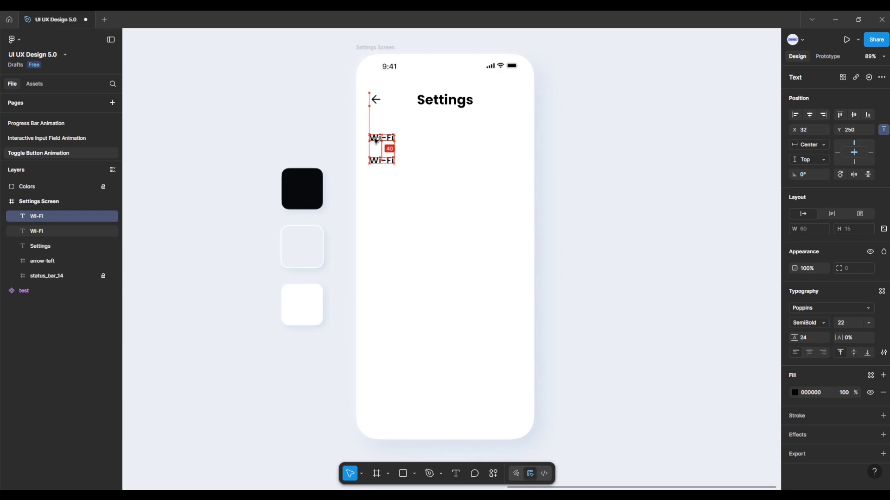
key(Down)
key(Down)
key(Down)
key(Down)
key(Down)
key(Down)
key(Down)
key(Down)
key(Down)
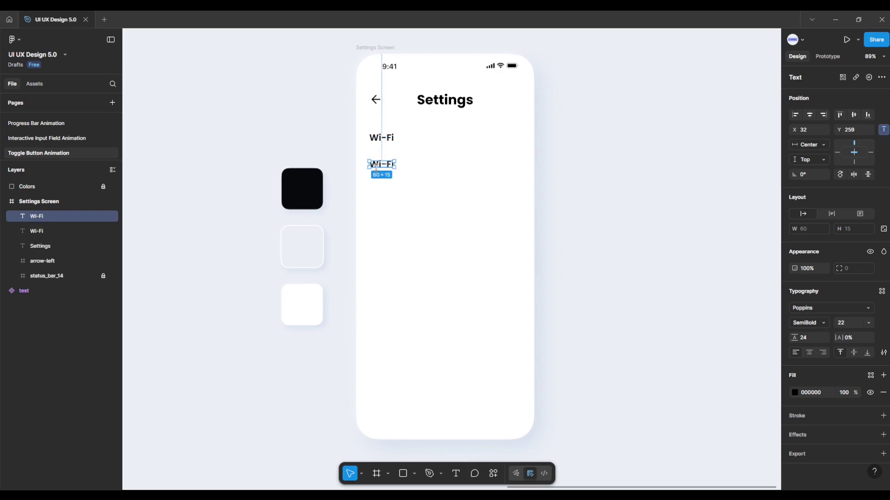
Rename the lower copy 'Bluetooth', then duplicate it below as 'Sound'.
double_click(382, 166)
text(B)
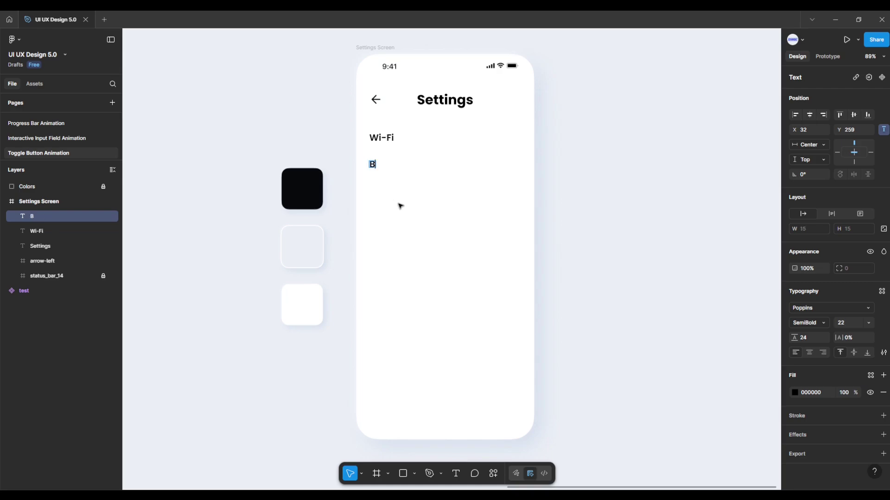
text(luetooth)
key(Escape)
drag(387, 166, 391, 192)
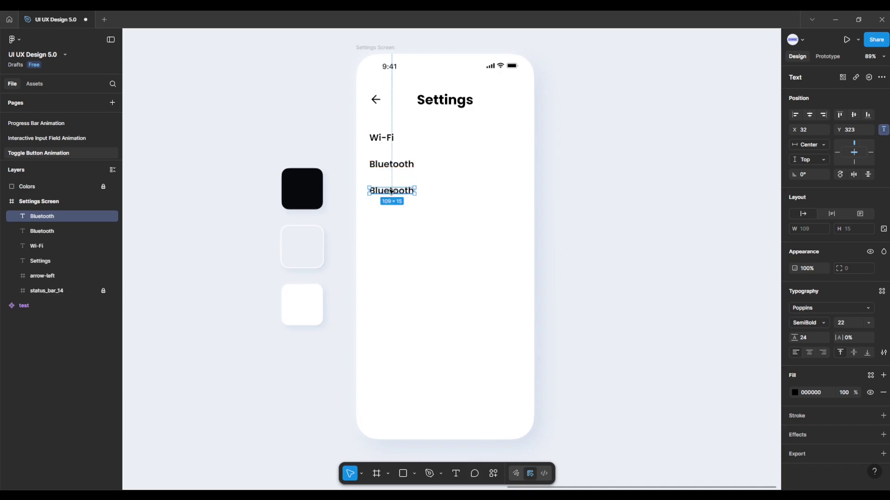
double_click(390, 191)
text(Sound)
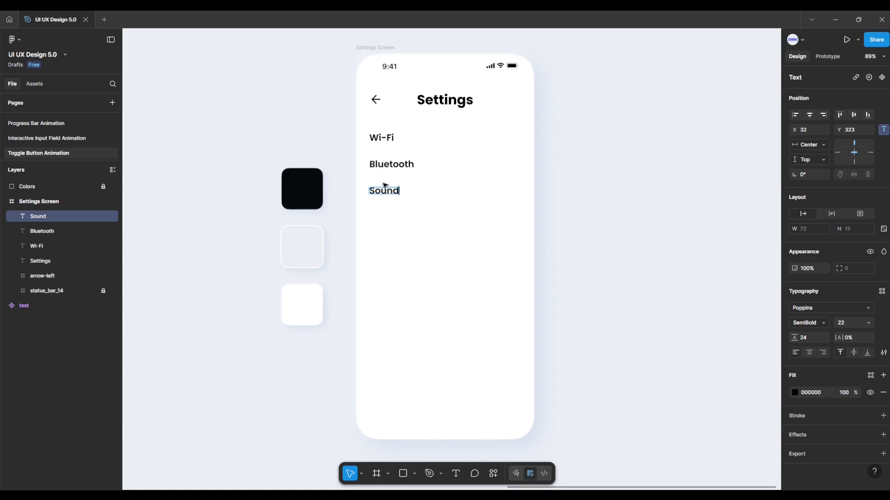
key(Escape)
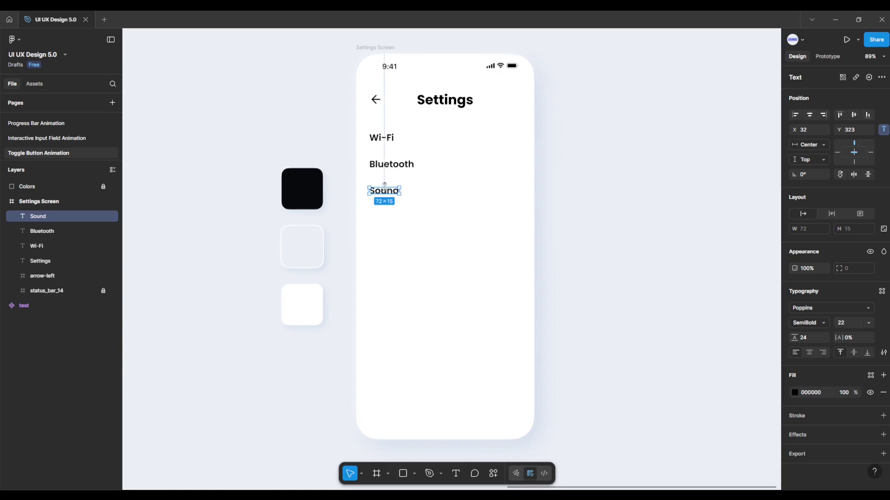
Add 'Vibration' and 'Notifications' labels below Sound, the last at Y 451.
alt+drag(389, 192, 395, 218)
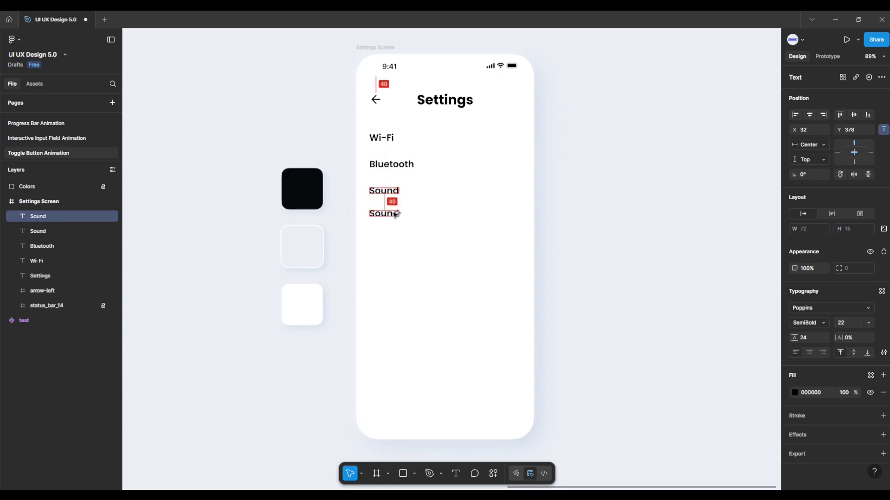
double_click(396, 217)
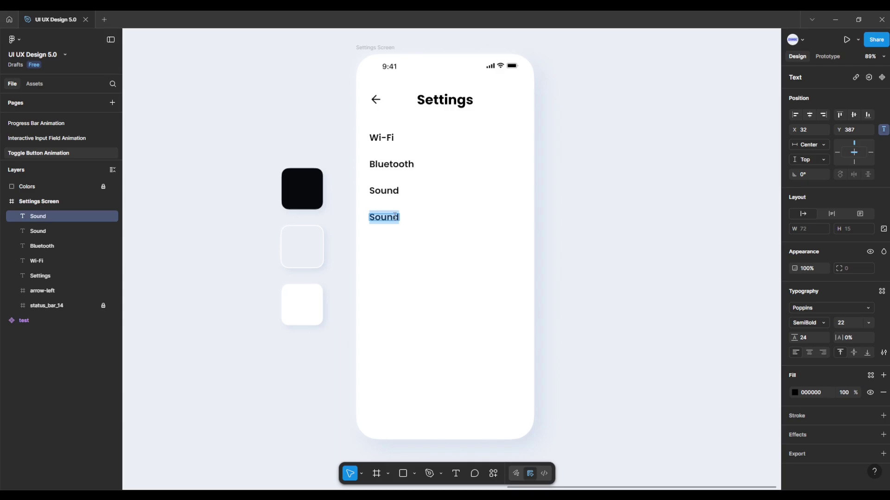
text(Vibration)
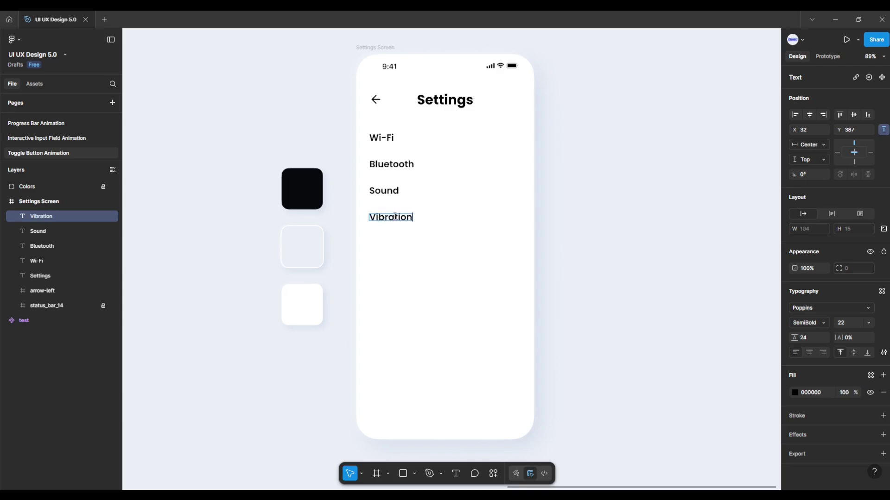
key(Escape)
drag(390, 218, 391, 244)
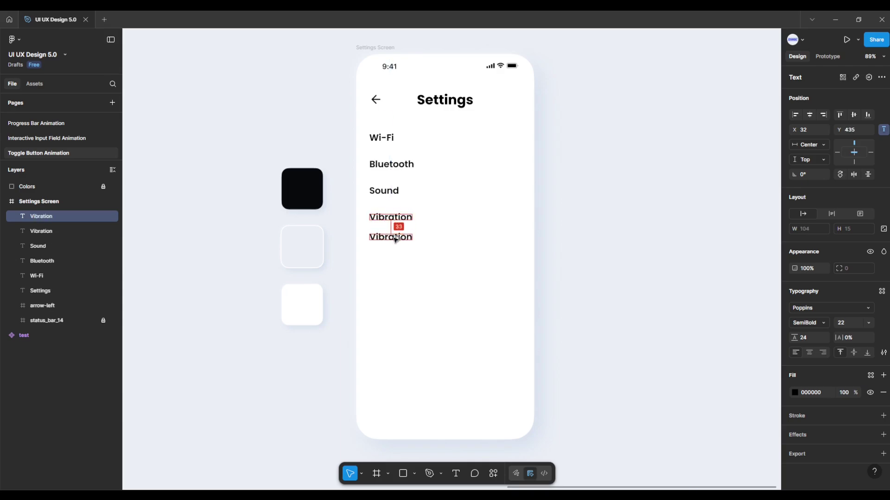
double_click(394, 241)
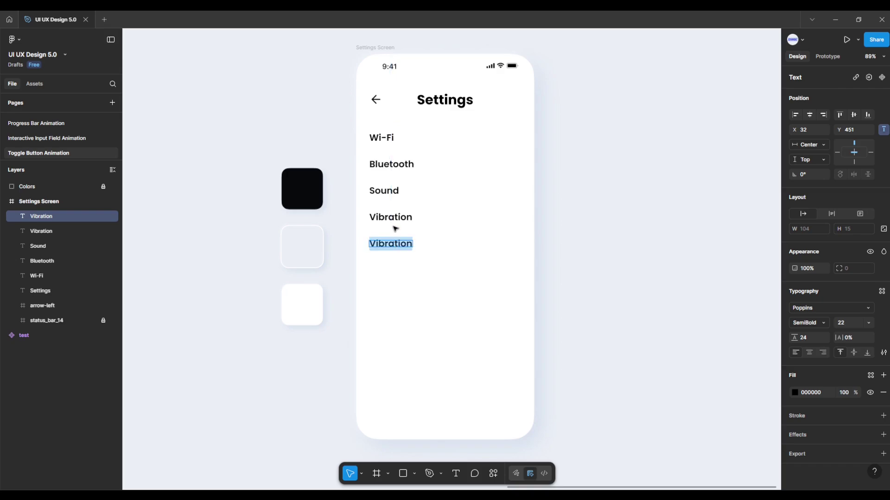
text(Noti)
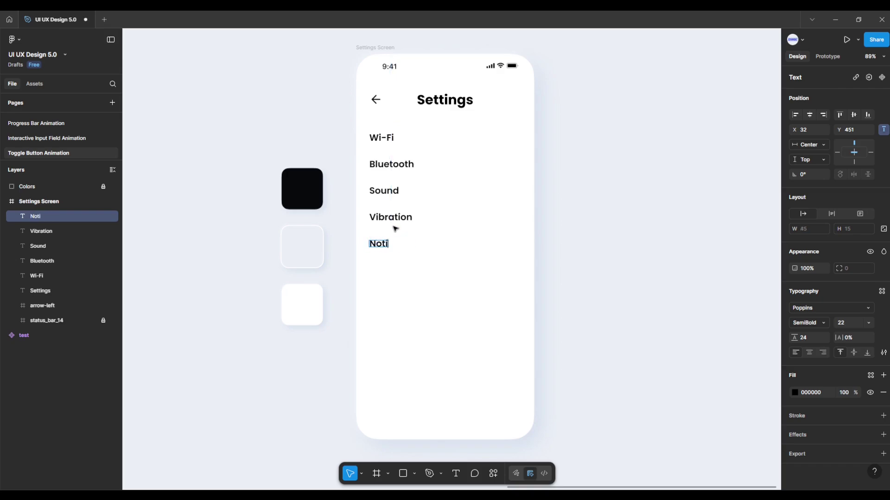
text(fications)
key(Escape)
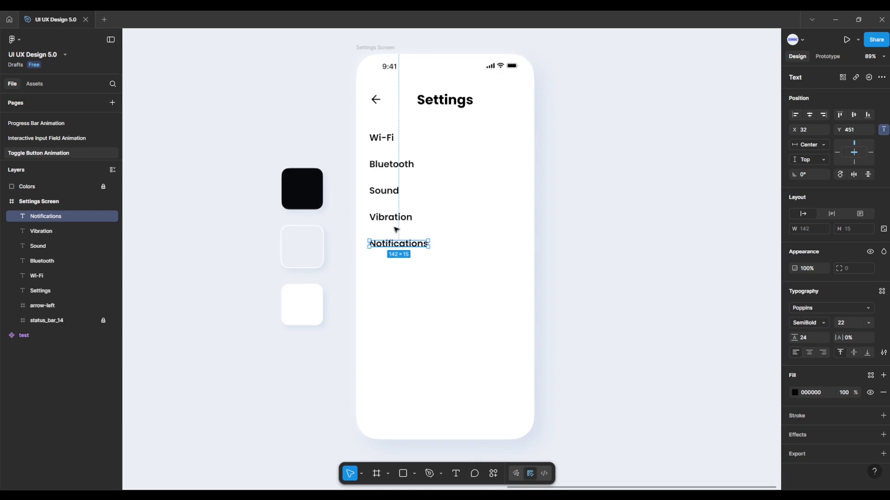
click(388, 267)
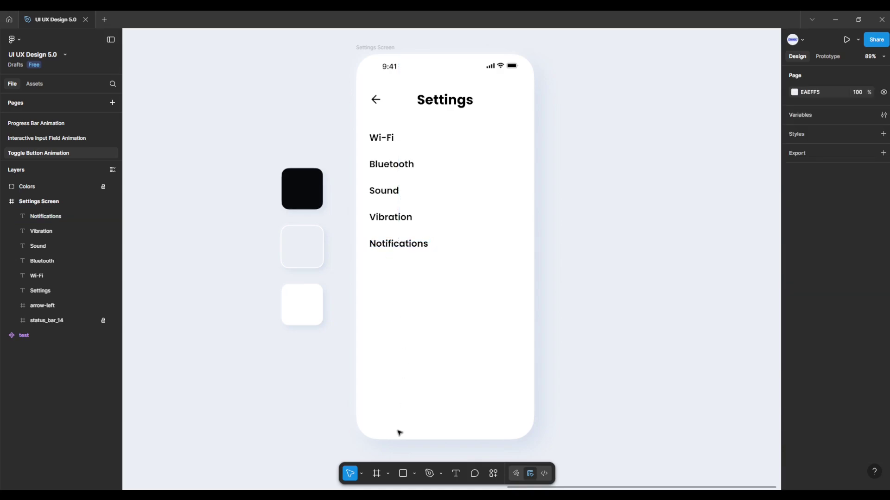
Create a 64×32 frame beside the phone with pill-rounded corners (radius 40).
click(374, 476)
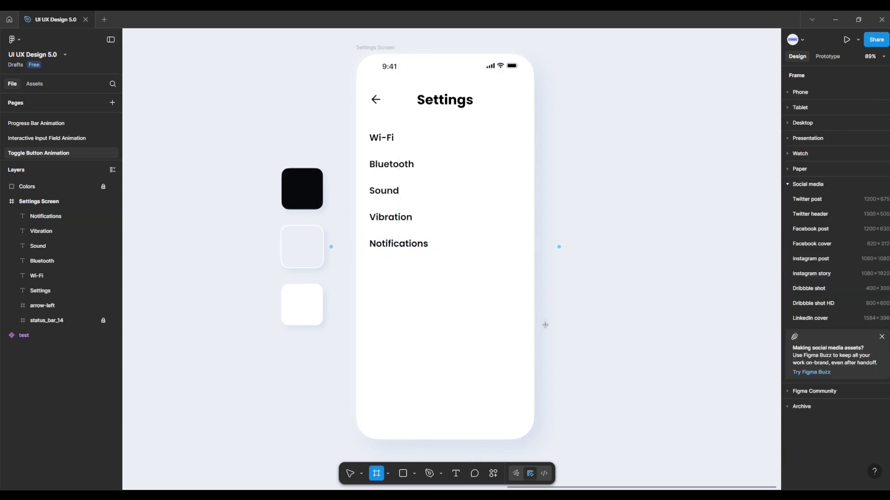
click(574, 280)
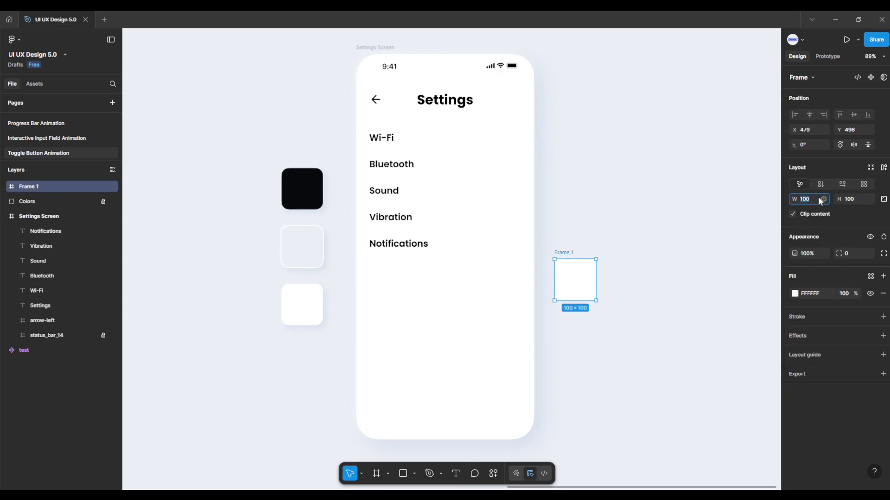
text(64)
key(Return)
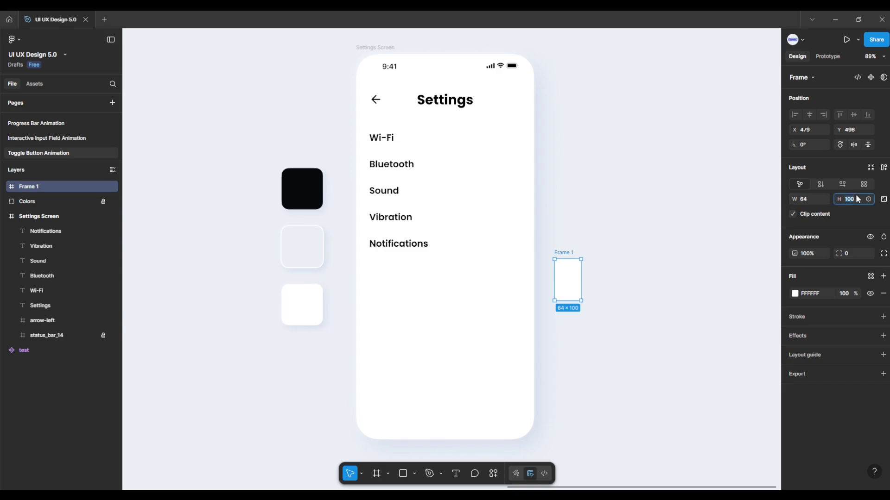
text(32)
key(Return)
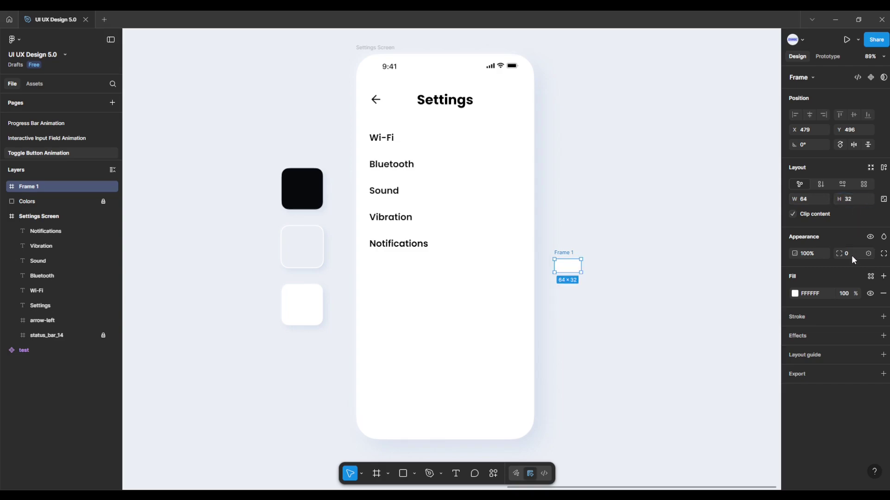
text(40)
key(Return)
Fill the pill frame with light grey EAEFF5 sampled from the canvas swatch.
click(795, 293)
click(682, 410)
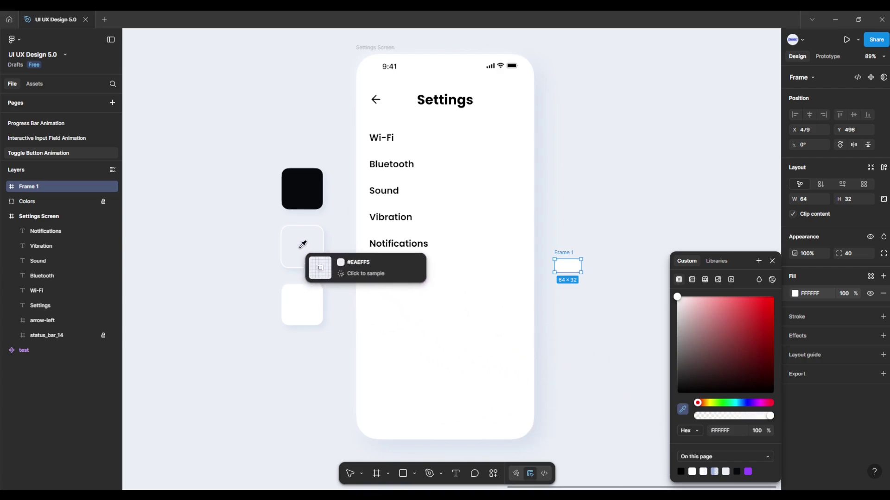
click(303, 248)
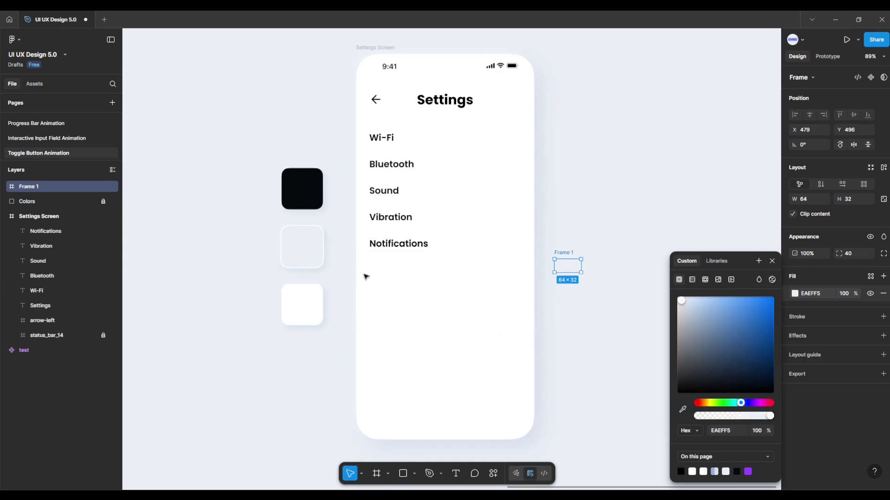
click(771, 261)
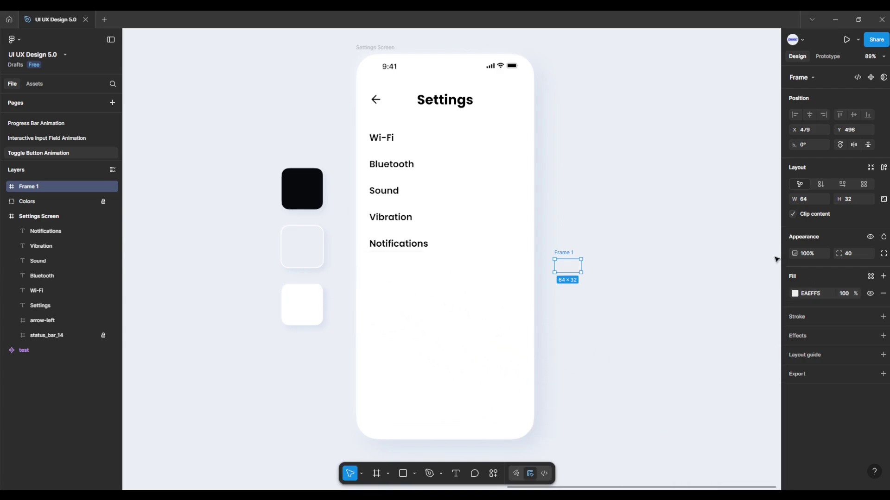
Give the frame a 1 px outside stroke coloured white FFFFFF.
click(883, 316)
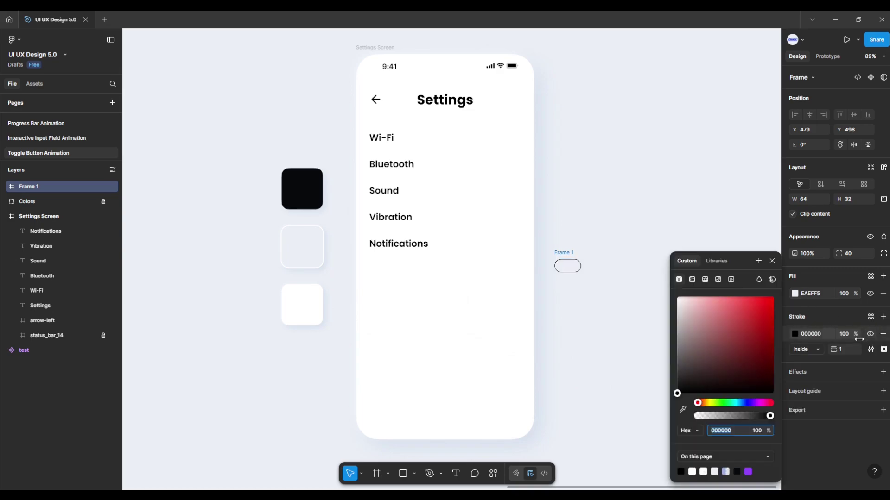
click(818, 349)
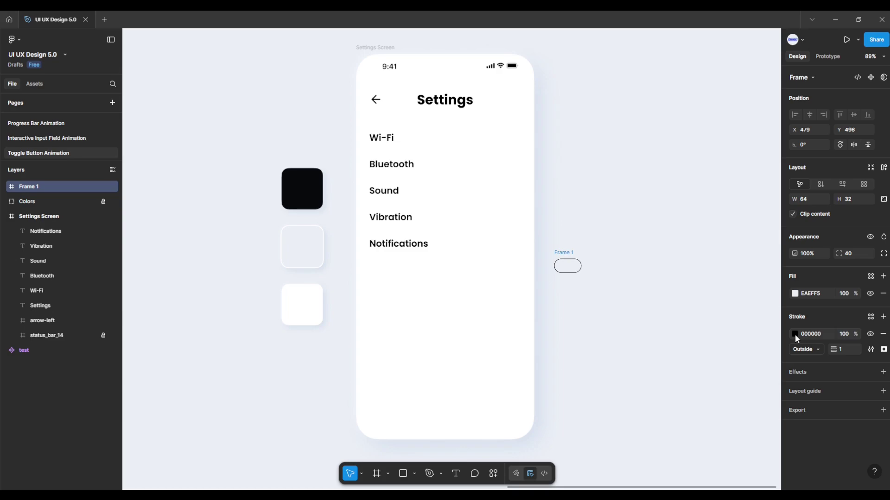
click(795, 334)
click(683, 409)
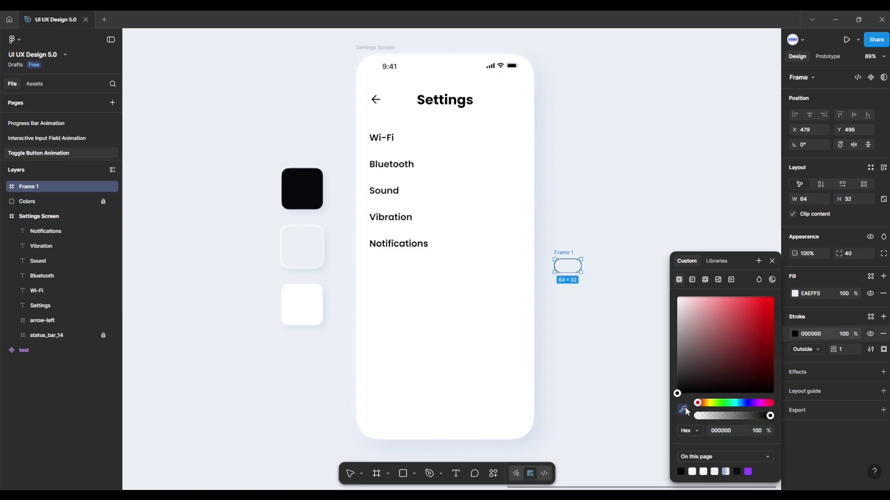
click(493, 315)
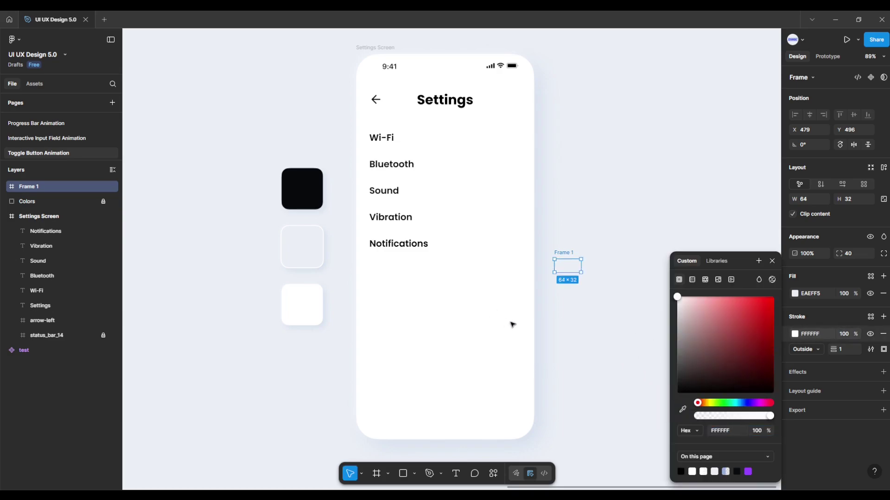
click(557, 298)
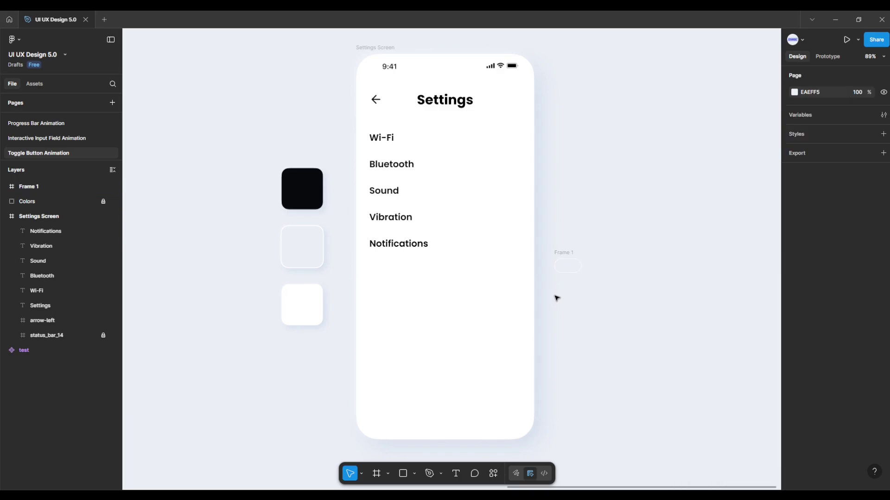
Rename the pill frame to 'Toggle Button'.
click(570, 254)
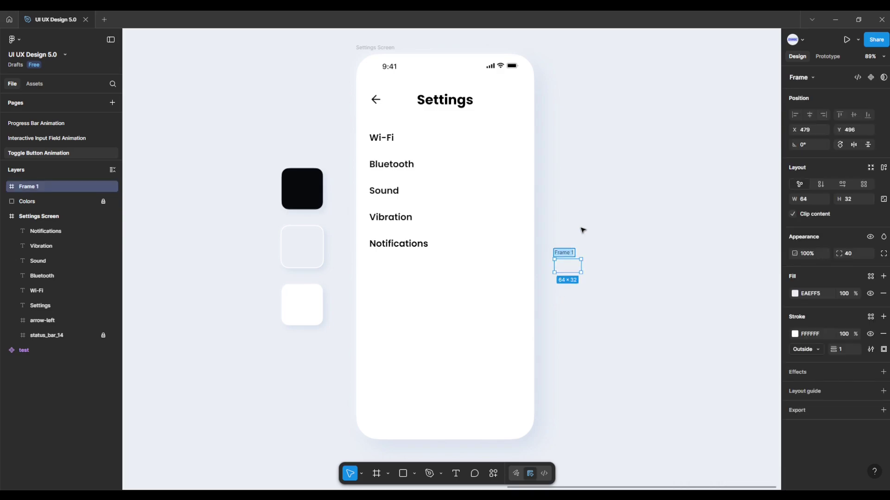
key(BackSpace)
text(tton)
key(Return)
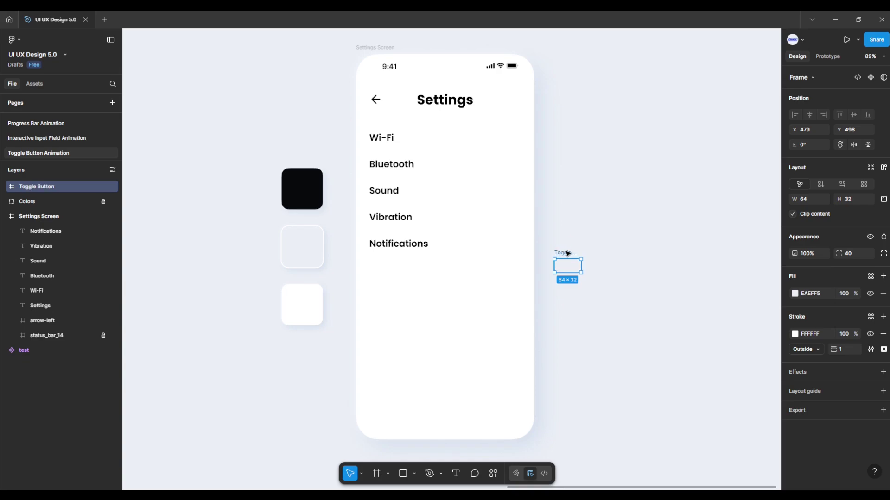
Move the Toggle Button frame to a new spot on the canvas.
mouse_move(568, 253)
mouse_down()
mouse_move(604, 147)
mouse_move(597, 95)
mouse_move(573, 155)
mouse_move(542, 187)
mouse_up()
scroll(620, 109, up, 5)
scroll(518, 200, up, 1)
scroll(525, 205, up, 2)
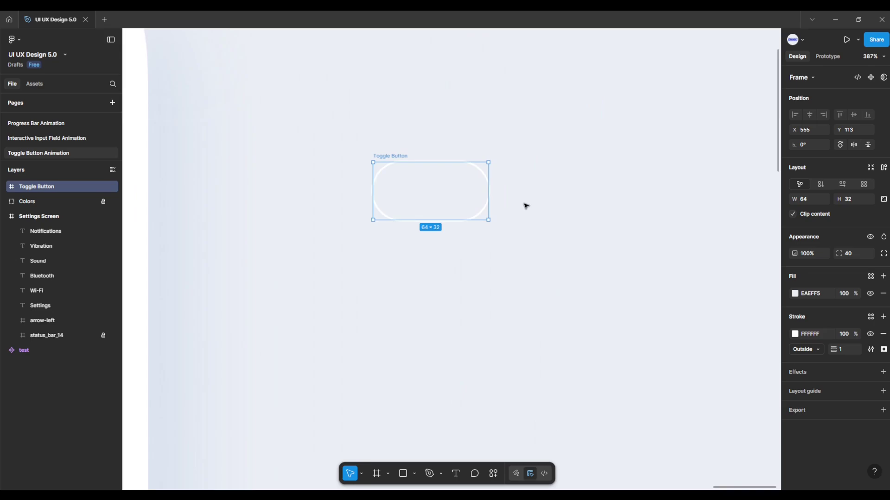
scroll(525, 206, up, 1)
click(539, 212)
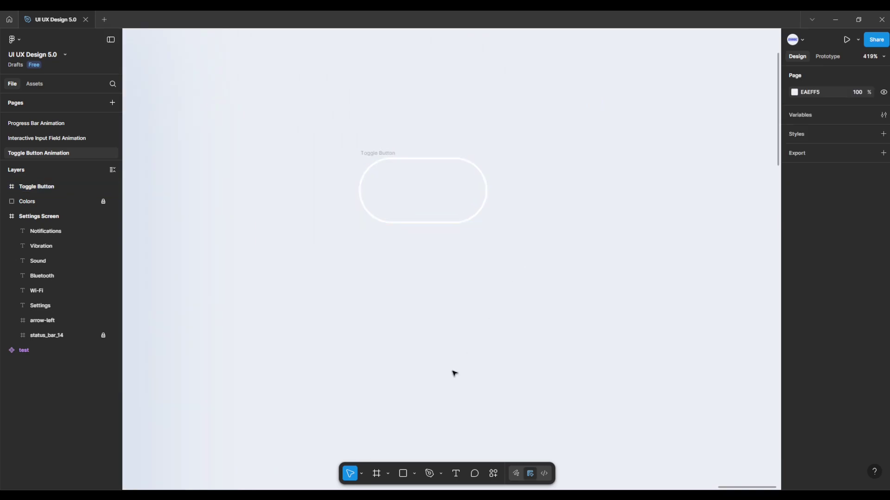
Draw a 28×28 circle with locked ratio and a white fill.
click(414, 473)
click(420, 418)
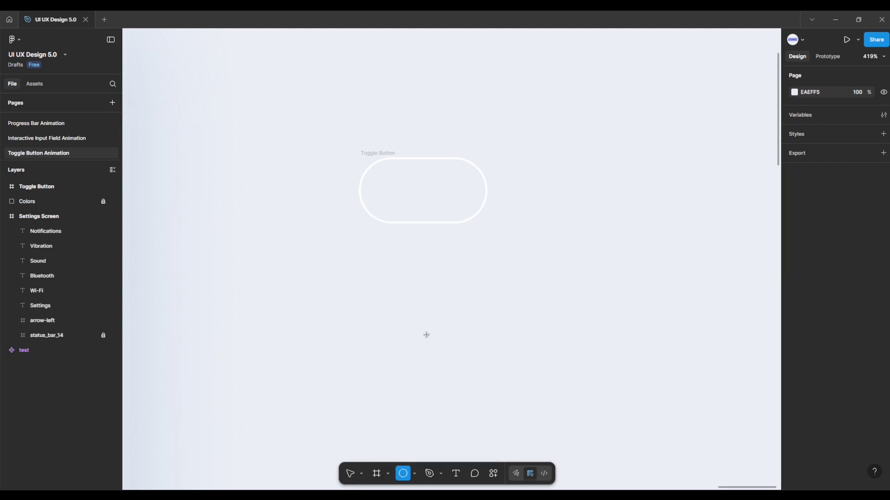
click(423, 313)
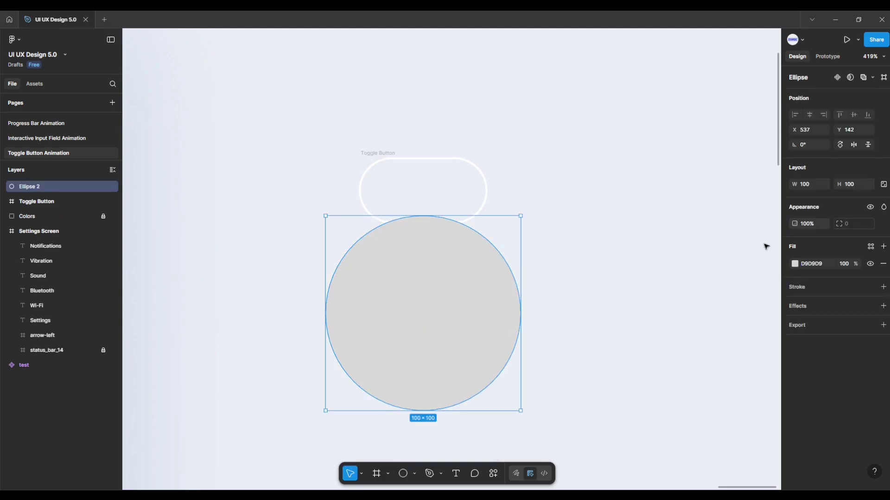
mouse_move(834, 184)
click(883, 184)
text(28)
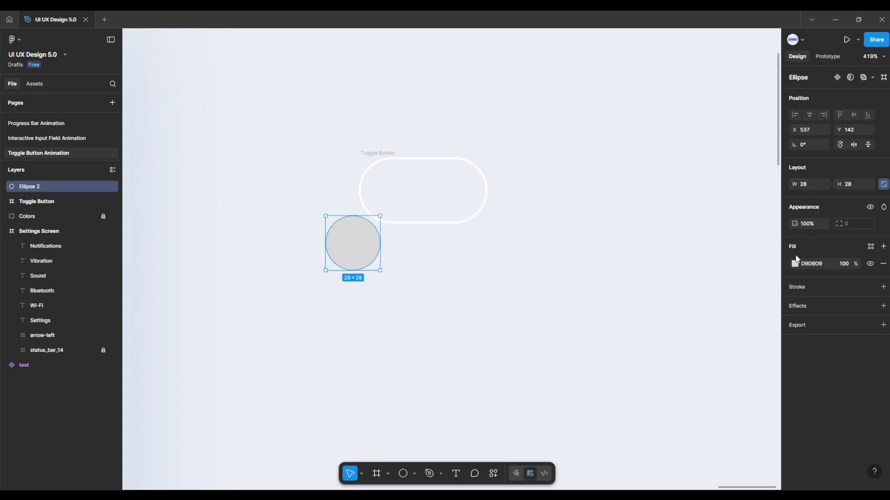
click(794, 264)
drag(690, 303, 675, 295)
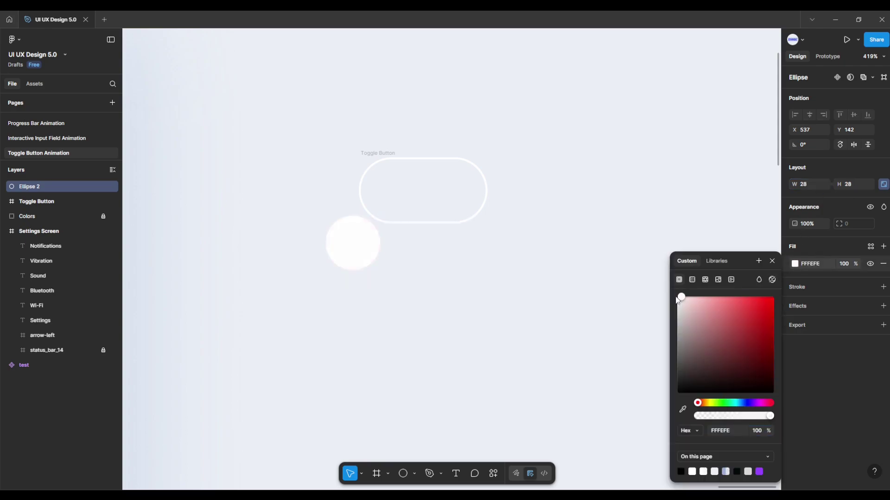
click(433, 255)
Place the circle in the Toggle Button, centred vertically and 2 px from the left edge.
scroll(390, 221, up, 3)
scroll(415, 238, up, 1)
scroll(402, 285, right, 2)
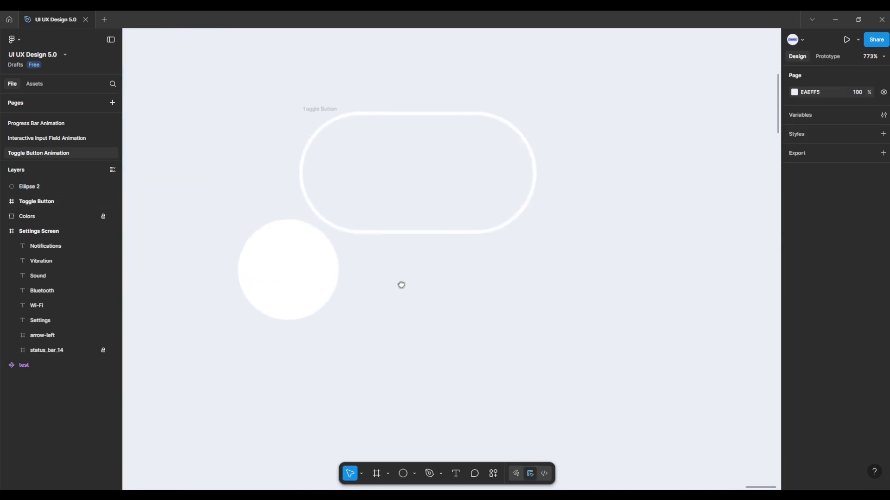
drag(402, 285, 378, 298)
mouse_move(248, 290)
mouse_down()
mouse_move(291, 281)
mouse_move(326, 192)
mouse_up()
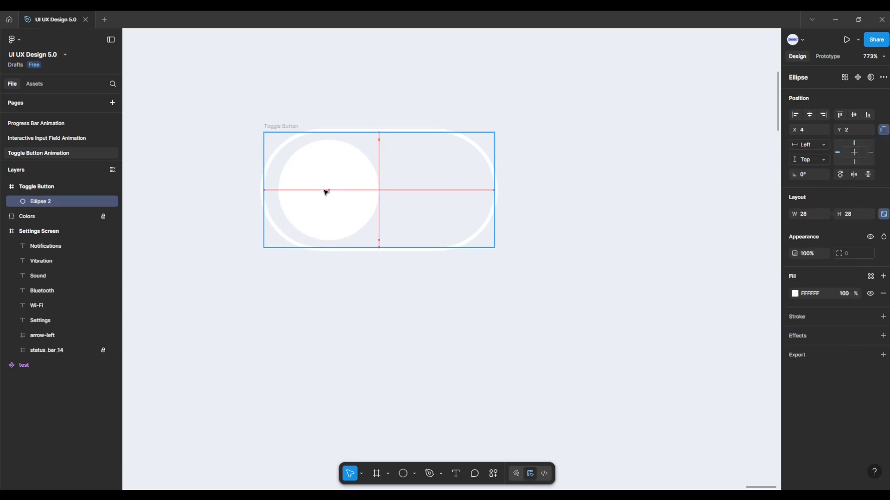
click(853, 115)
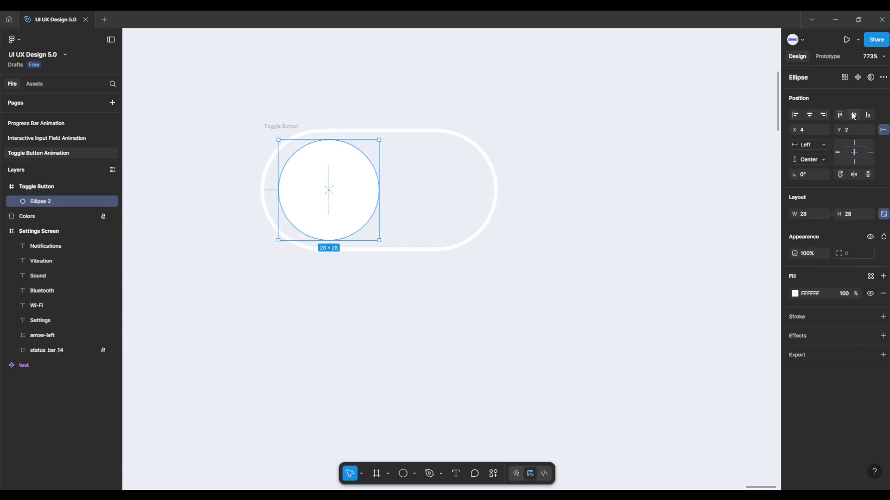
click(796, 115)
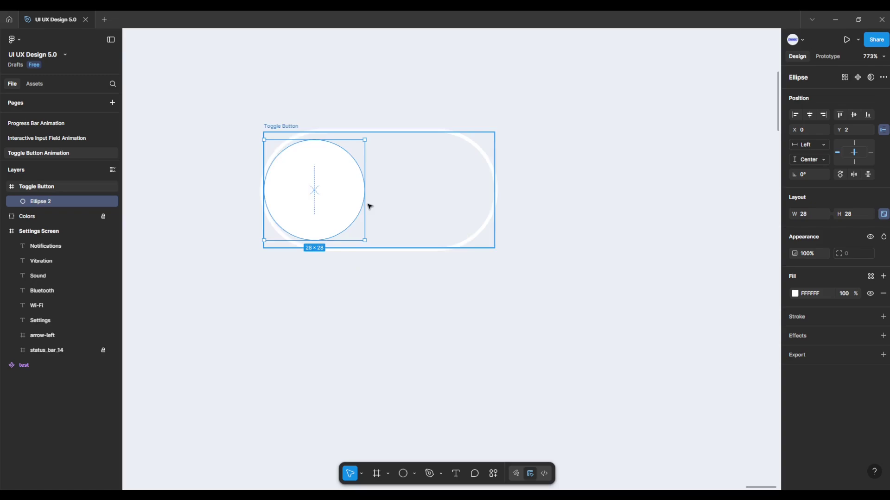
scroll(369, 206, up, 3)
key(Right)
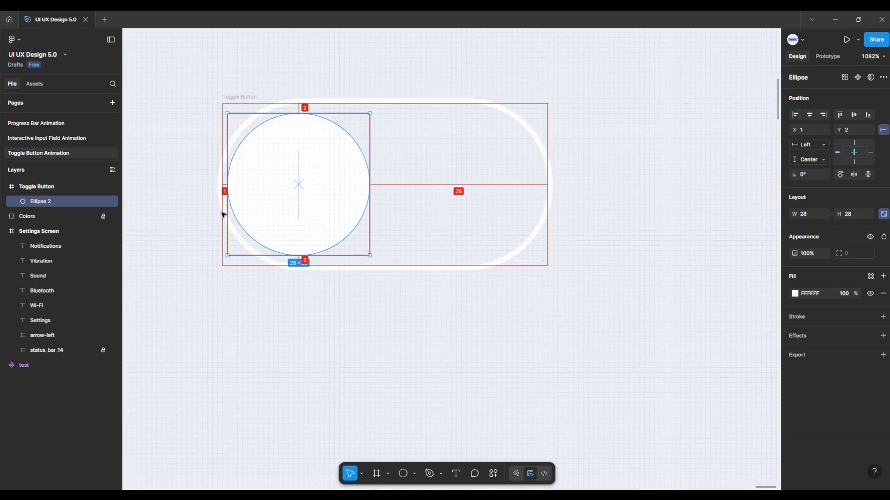
key(Right)
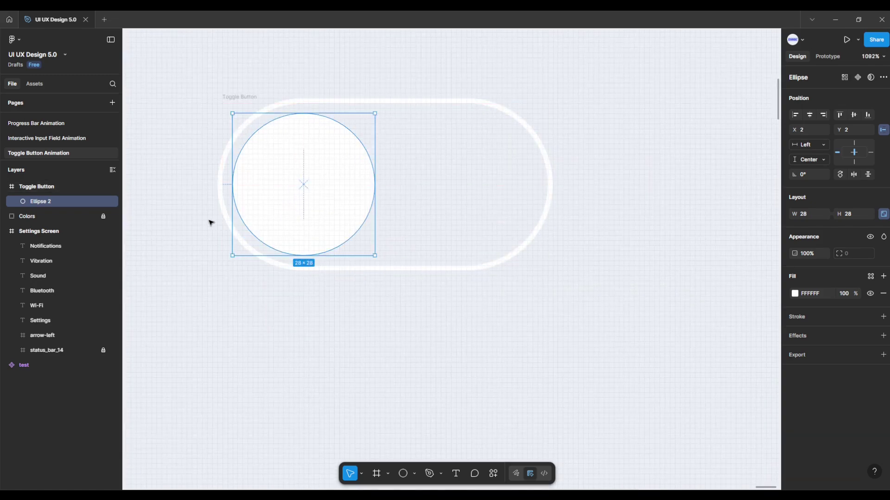
Deselect the knob and pan the view to centre the toggle.
click(206, 227)
scroll(211, 234, down, 1)
mouse_move(211, 234)
mouse_down()
mouse_move(254, 264)
mouse_move(274, 257)
mouse_up()
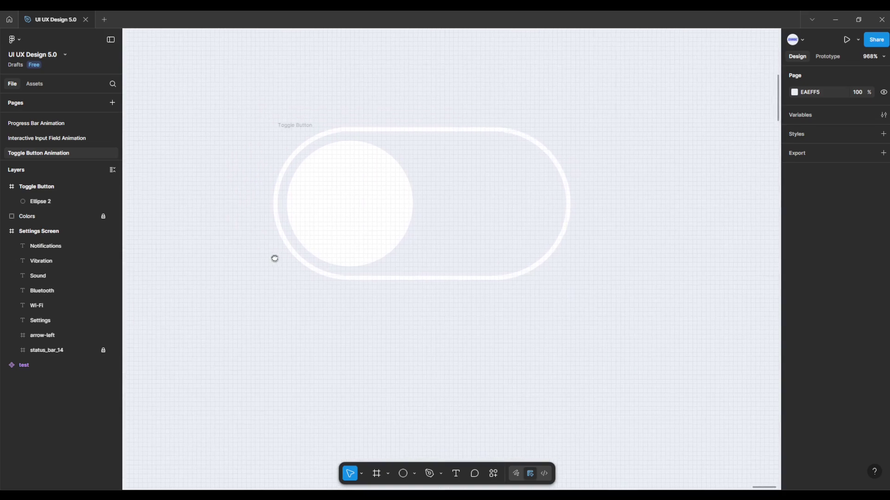
scroll(274, 256, down, 1)
scroll(276, 258, down, 1)
scroll(278, 257, down, 2)
scroll(267, 266, down, 1)
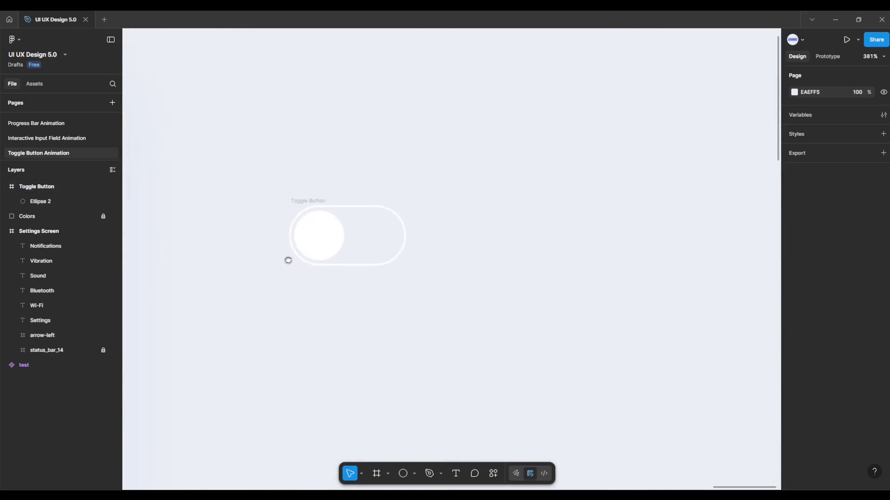
drag(266, 267, 359, 224)
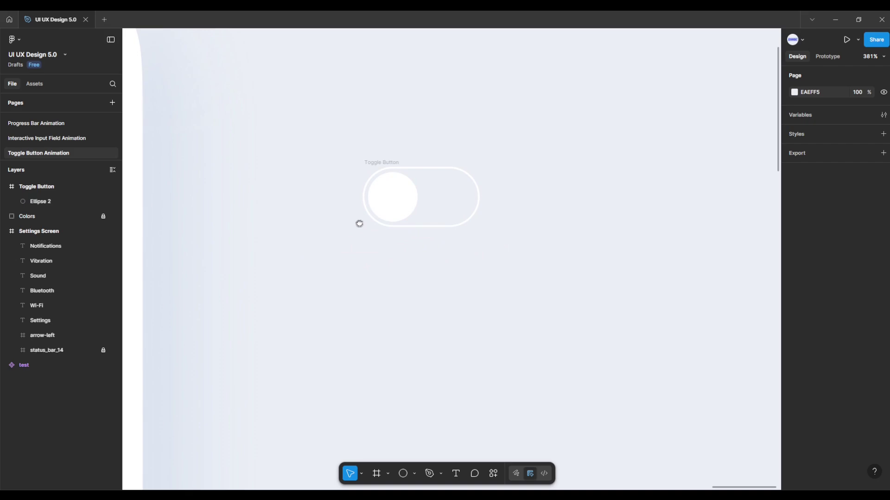
Turn the Toggle Button frame into a component and add a variant property.
click(376, 163)
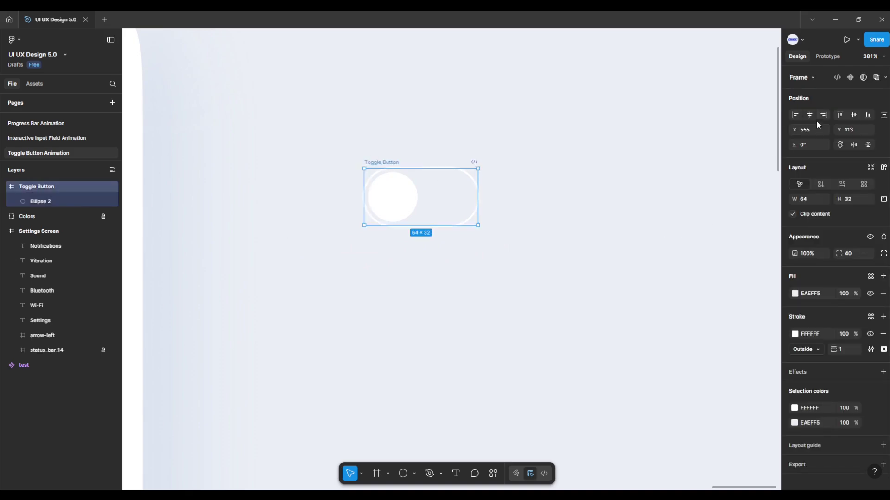
click(850, 78)
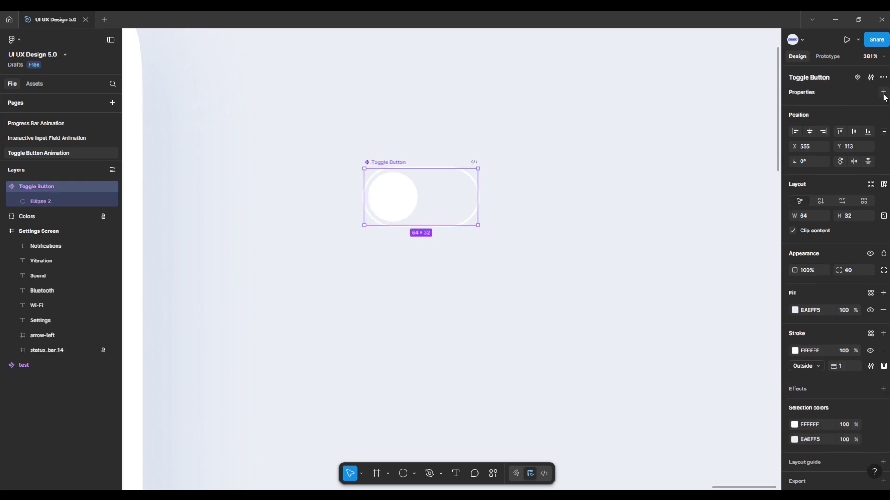
click(883, 92)
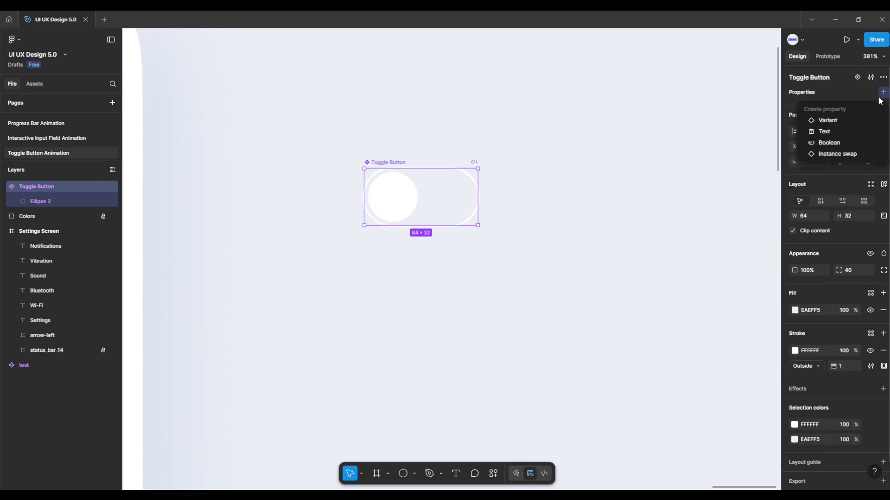
click(846, 124)
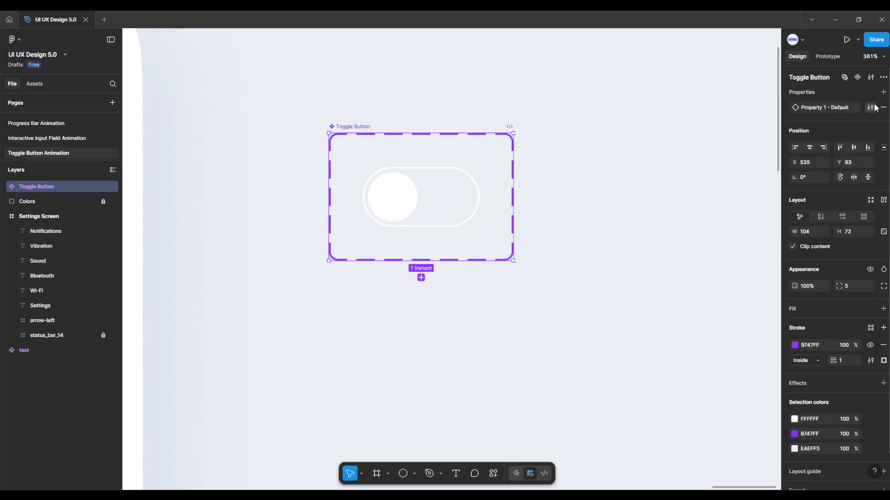
Name the variant property 'toggle' and set its value to 'off'.
click(871, 108)
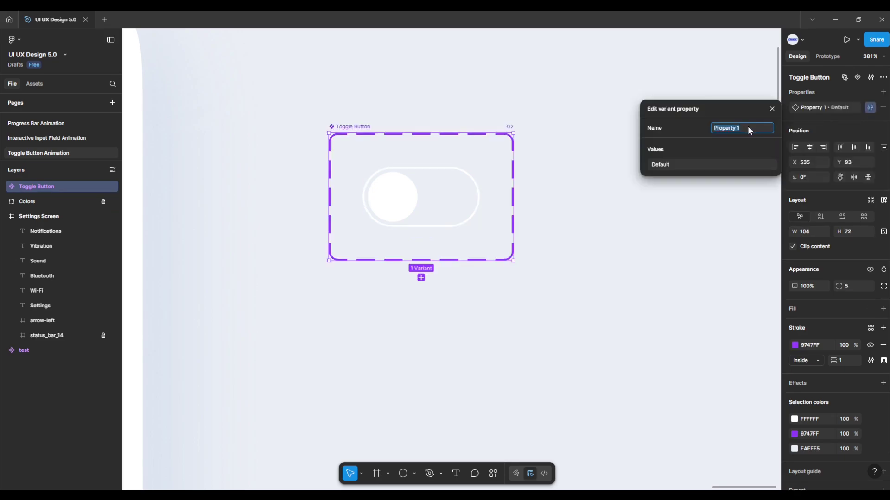
text(toggle)
key(Return)
click(708, 165)
text(o)
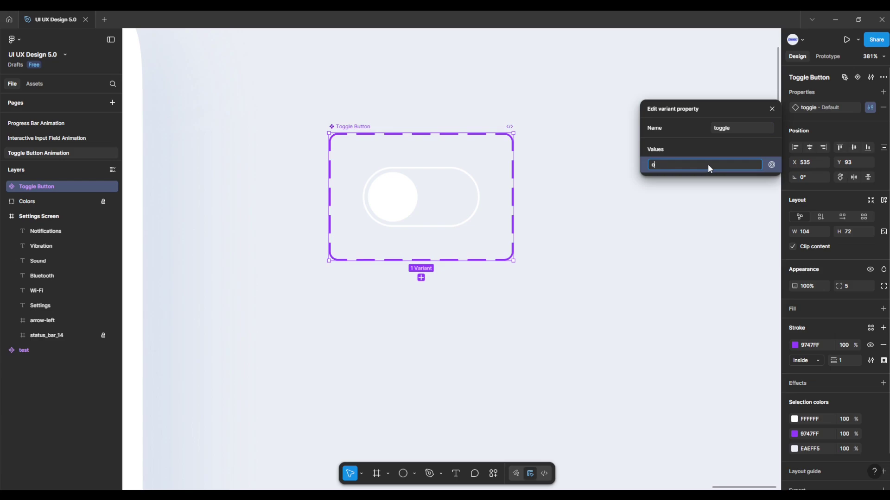
text(ff)
key(Return)
Add a second Toggle Button variant below the first with toggle value 'on'.
click(699, 189)
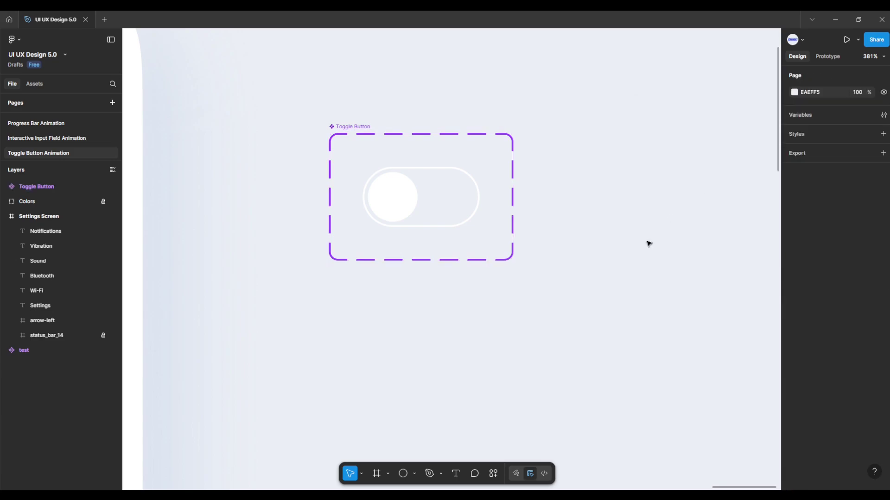
click(364, 127)
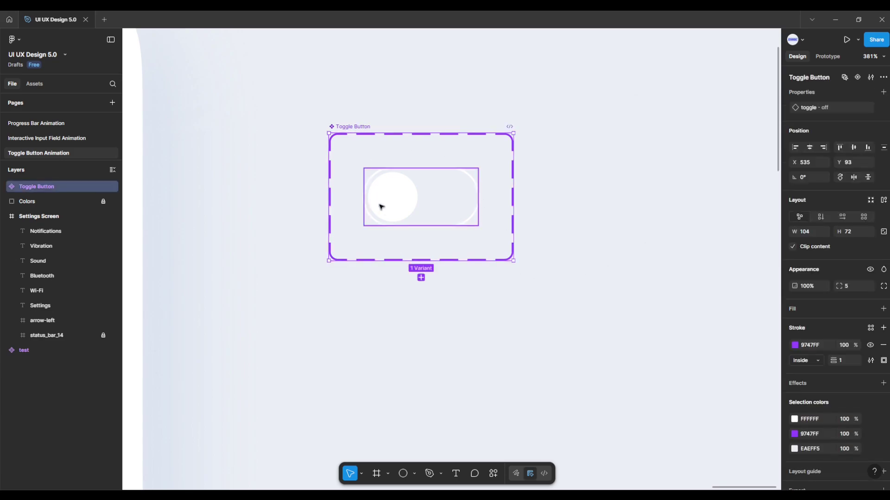
click(421, 278)
text(on)
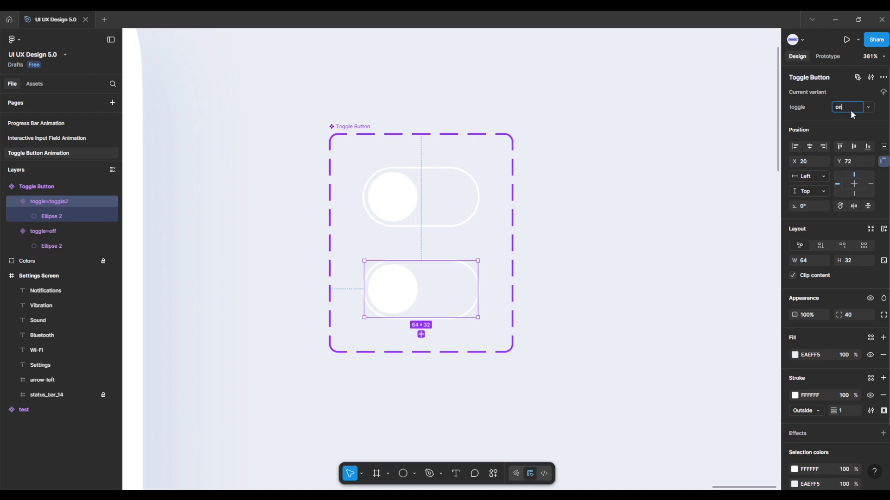
click(868, 109)
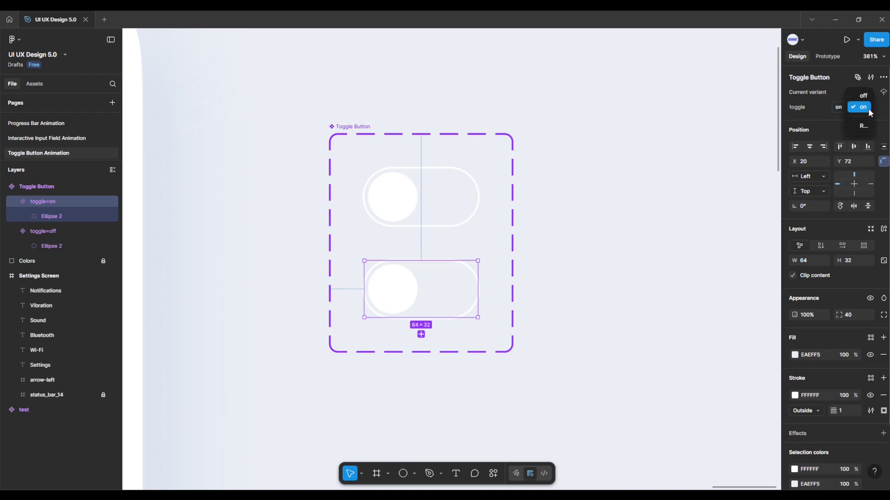
click(868, 108)
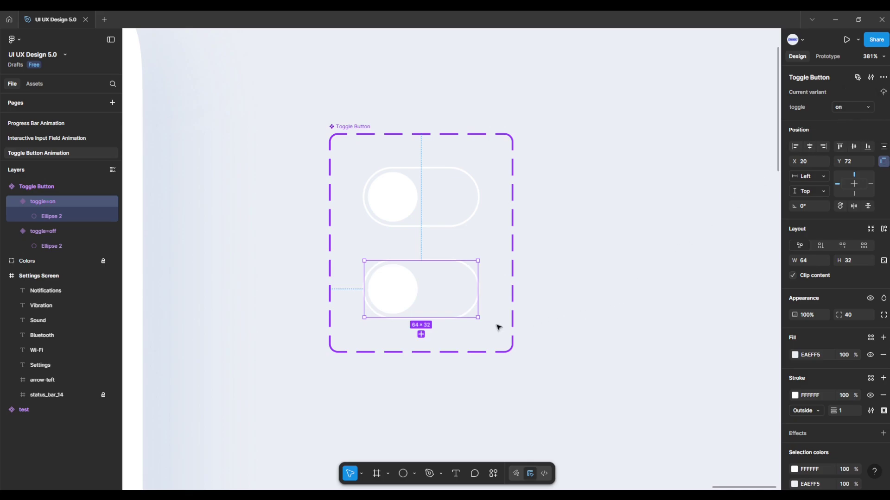
Move the toggle=on knob (Ellipse 2) to the right end of its track at X 34.
scroll(399, 298, up, 3)
scroll(399, 298, up, 2)
scroll(401, 299, up, 2)
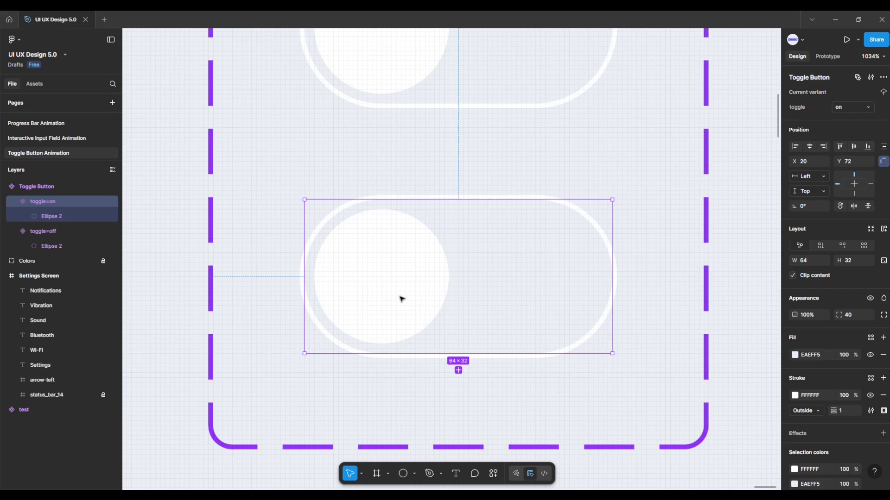
click(402, 298)
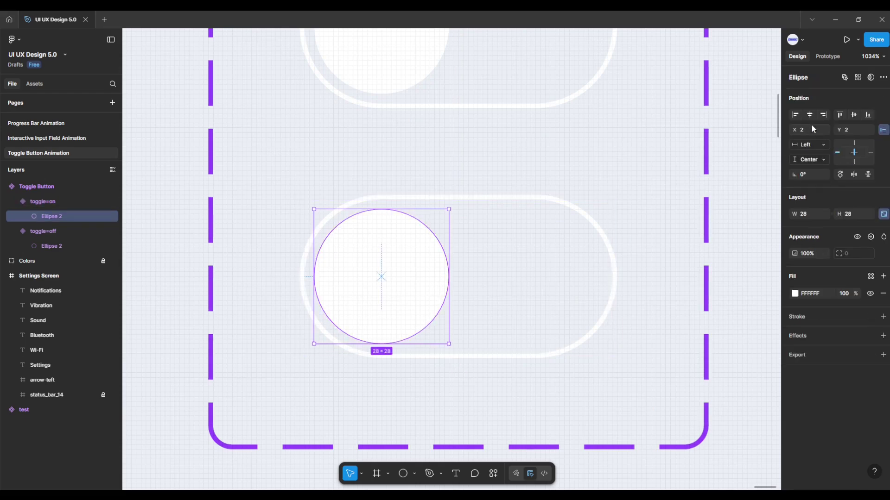
click(823, 114)
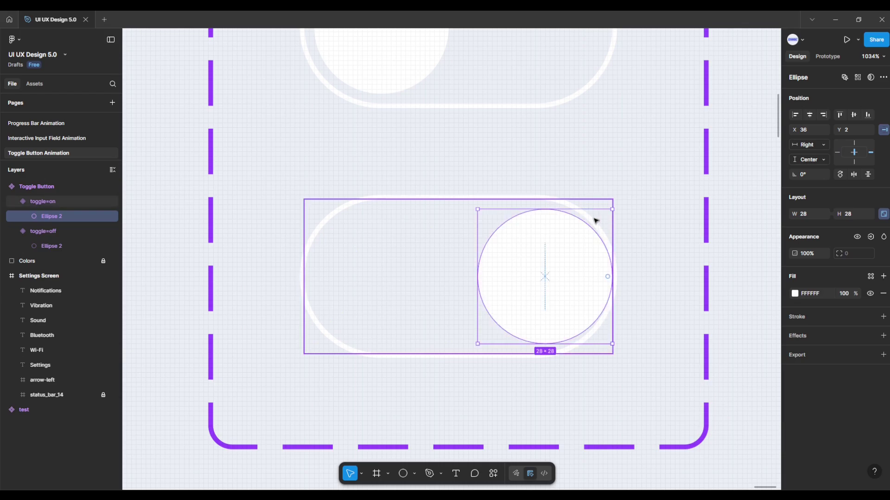
scroll(598, 223, up, 3)
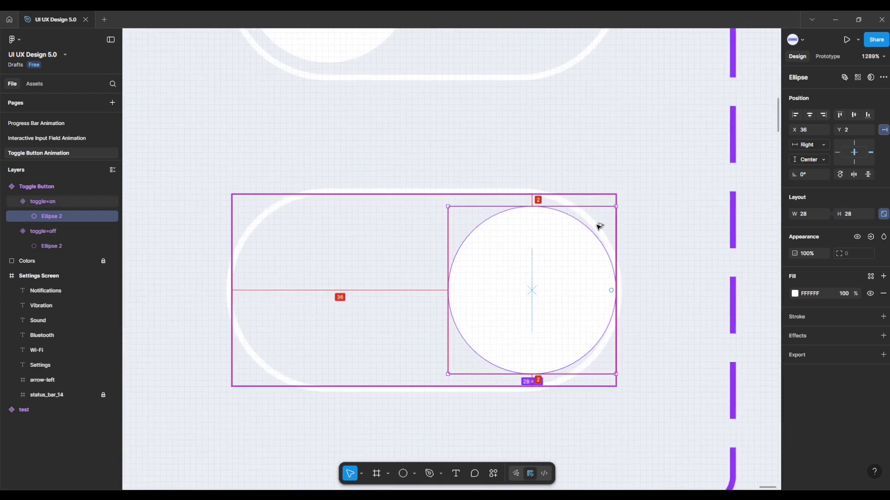
key(Left)
key(Left)
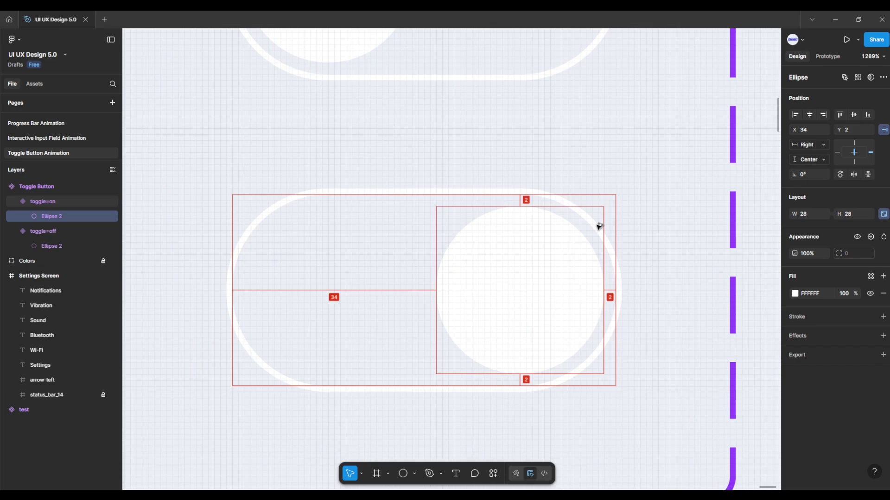
Reselect the whole toggle=on variant.
scroll(598, 227, down, 3)
scroll(597, 226, down, 3)
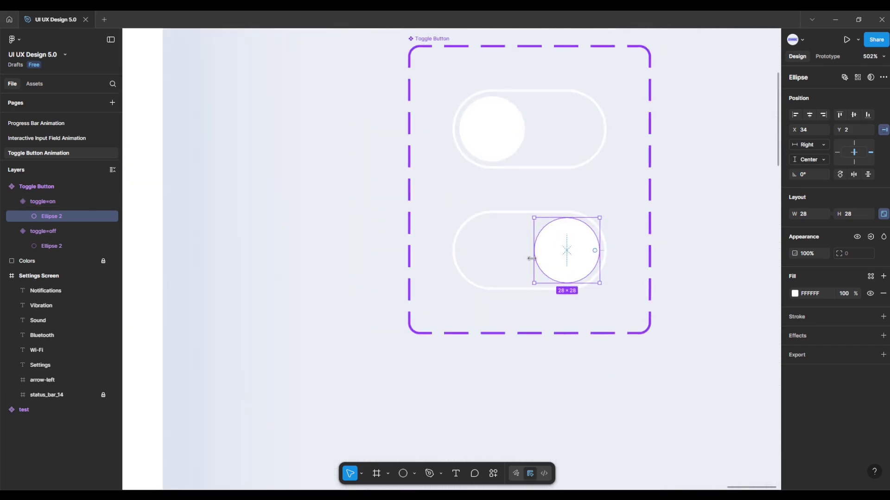
click(484, 264)
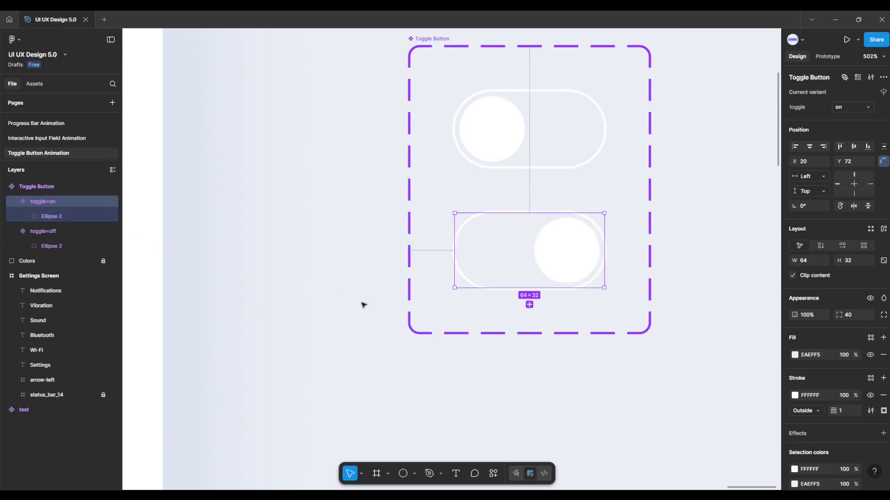
scroll(363, 305, down, 3)
scroll(568, 262, down, 3)
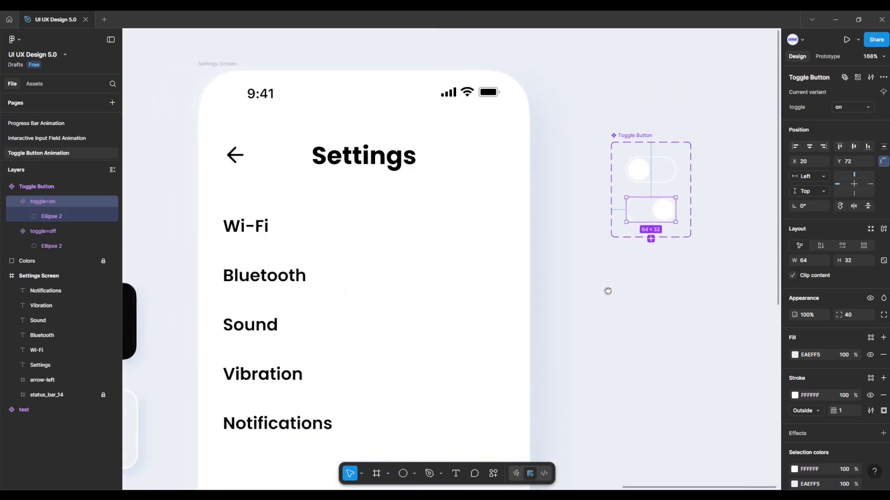
Fill the toggle=on track with dark 08090B, sampled from the canvas with the eyedropper.
drag(608, 291, 661, 275)
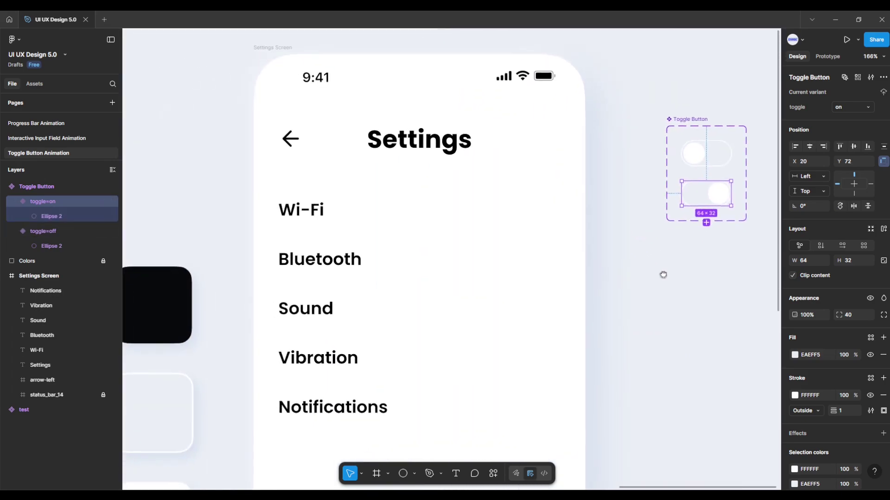
click(795, 356)
click(683, 409)
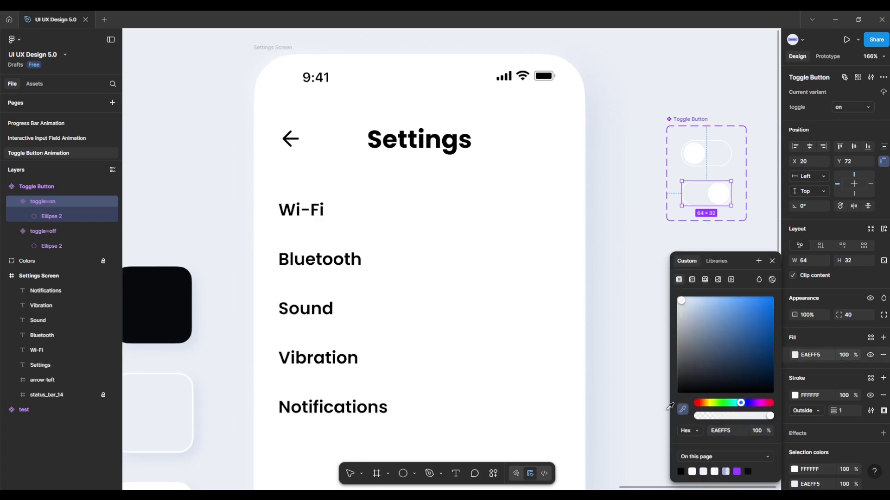
click(169, 311)
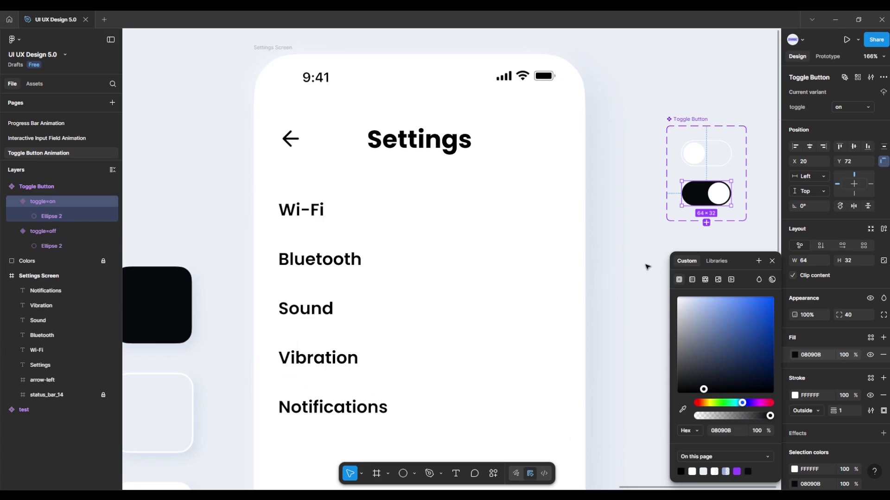
click(663, 255)
scroll(563, 302, up, 2)
scroll(552, 312, up, 1)
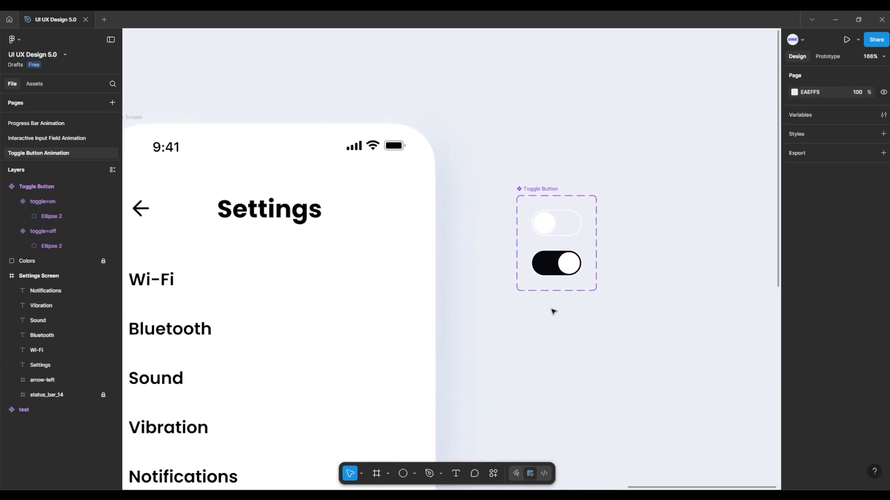
scroll(560, 297, up, 1)
scroll(588, 259, up, 2)
scroll(589, 259, up, 2)
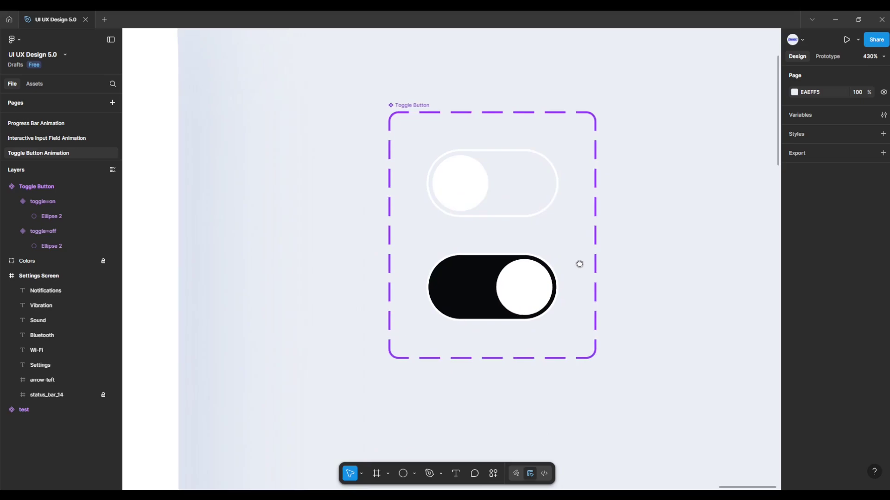
In prototype mode, give toggle=off an On tap 'Change to' interaction.
mouse_move(604, 238)
mouse_down()
mouse_move(559, 272)
mouse_move(533, 276)
mouse_up()
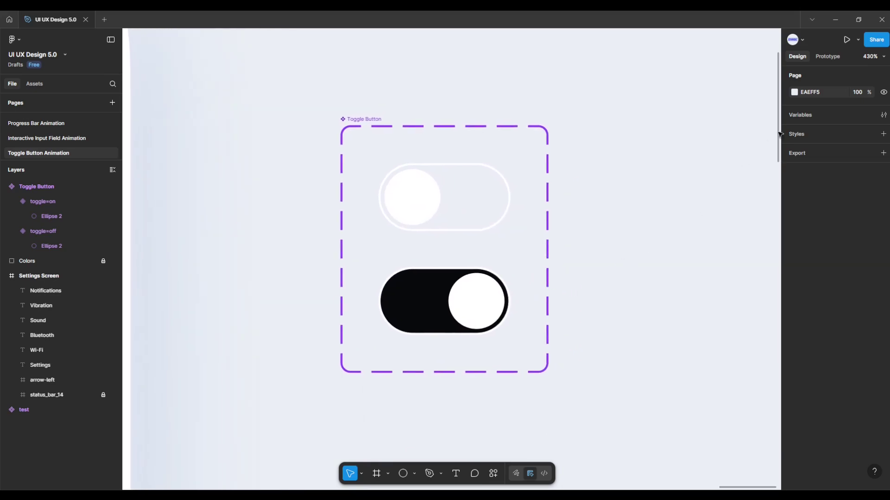
click(828, 56)
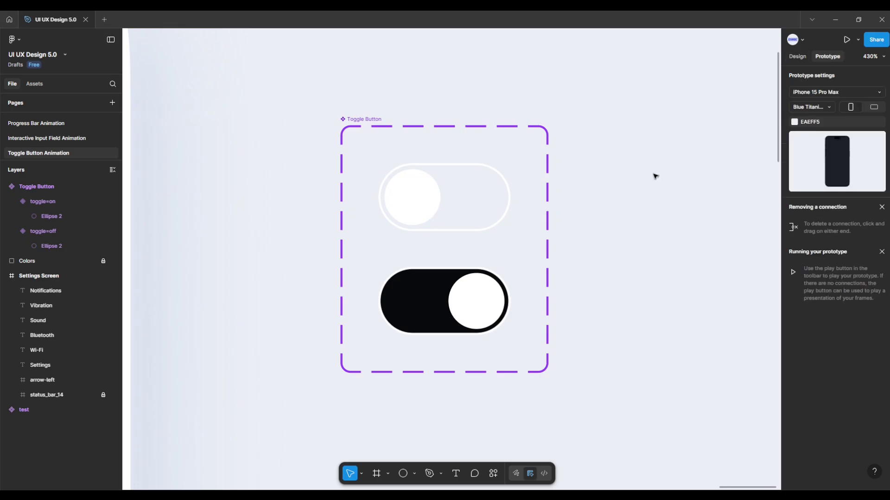
click(495, 209)
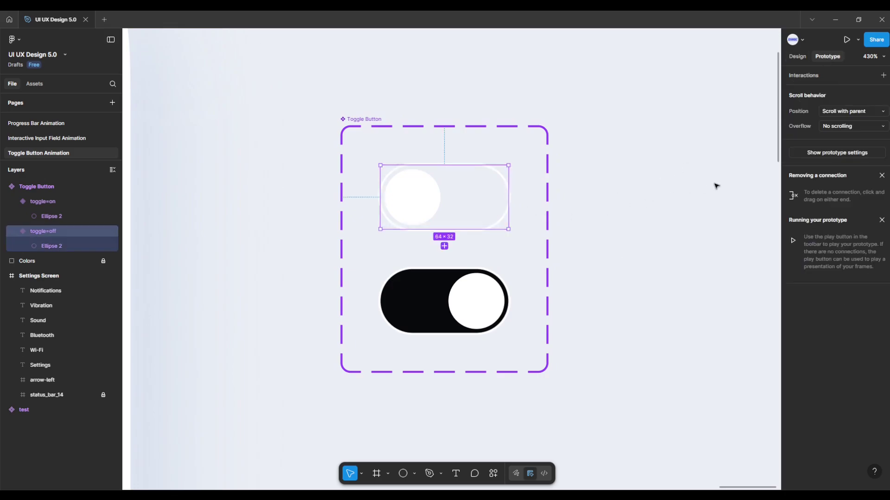
click(884, 75)
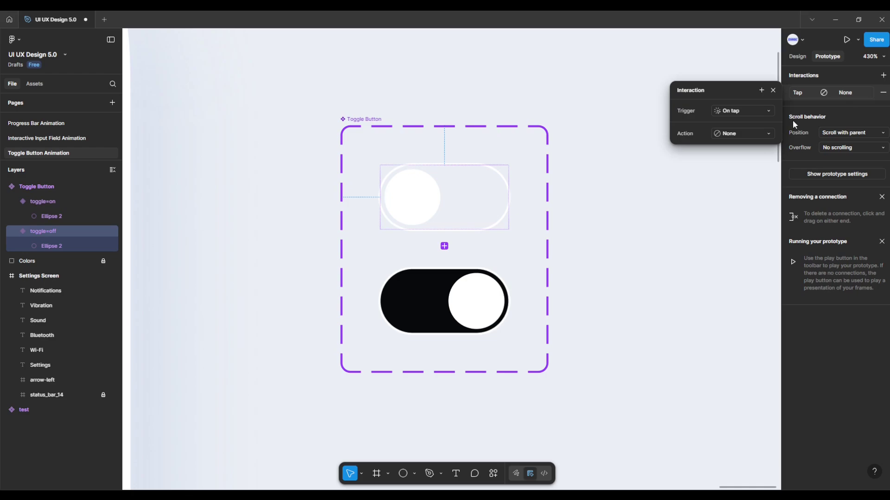
click(768, 112)
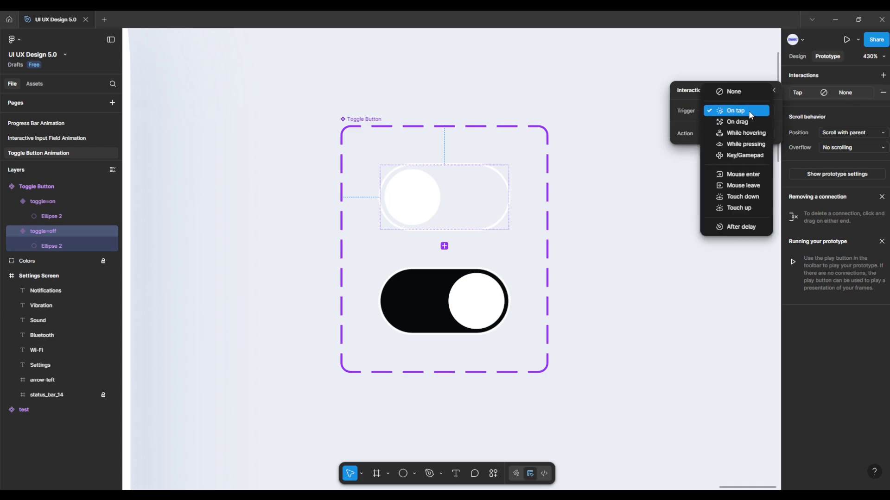
click(749, 111)
click(748, 134)
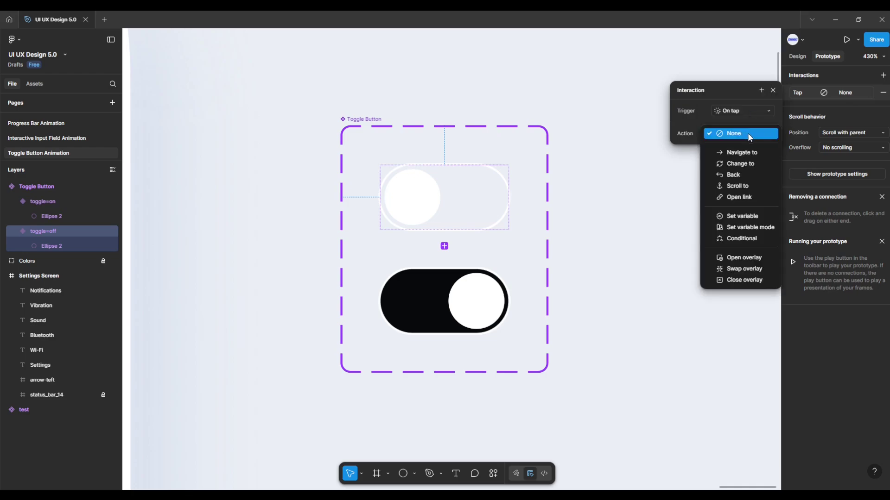
click(746, 162)
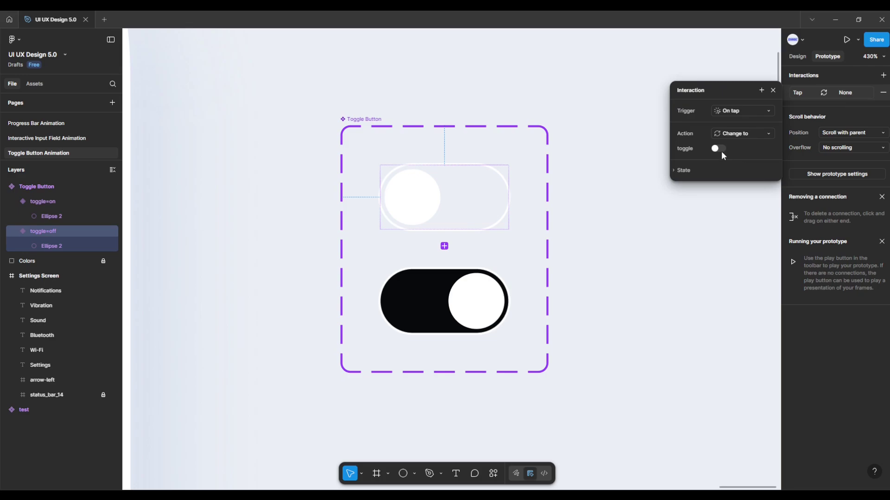
Target toggle=on with Smart animate and Ease out, 300ms.
click(720, 150)
click(729, 171)
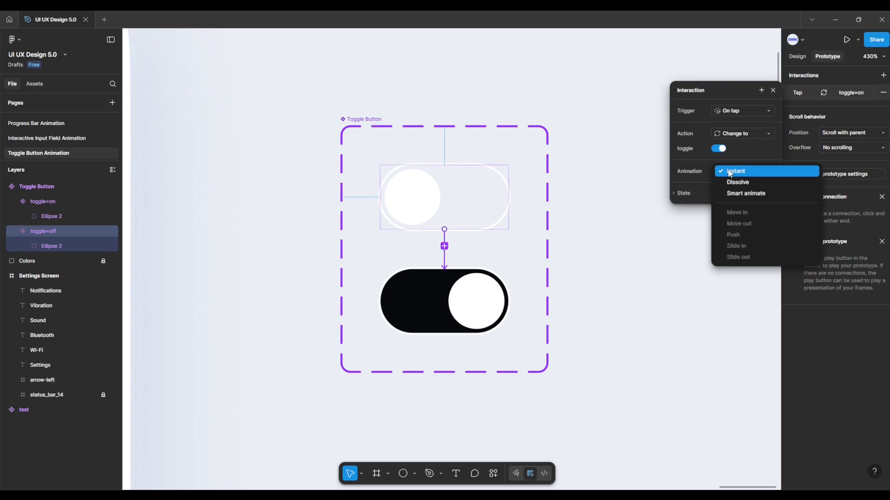
click(731, 193)
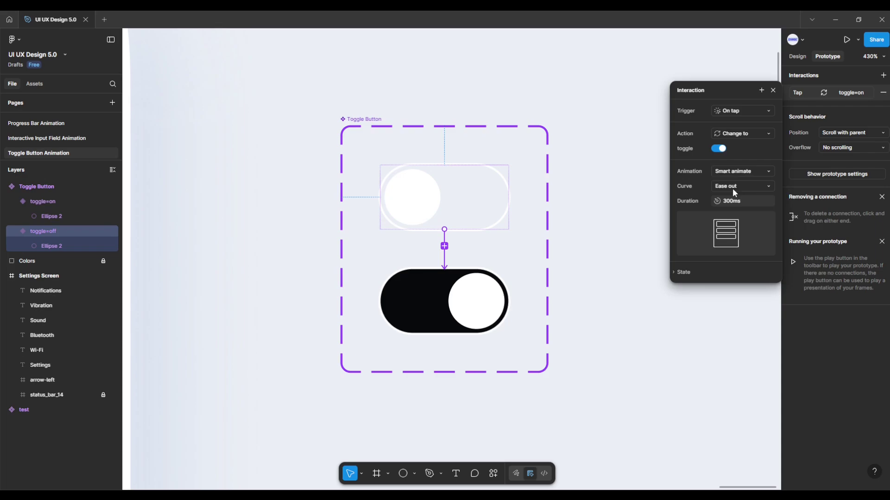
click(733, 188)
click(735, 187)
click(640, 254)
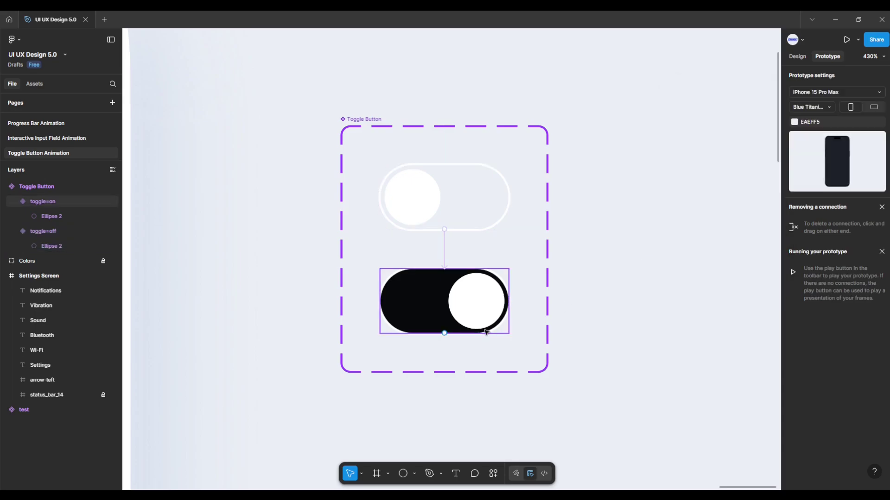
click(452, 314)
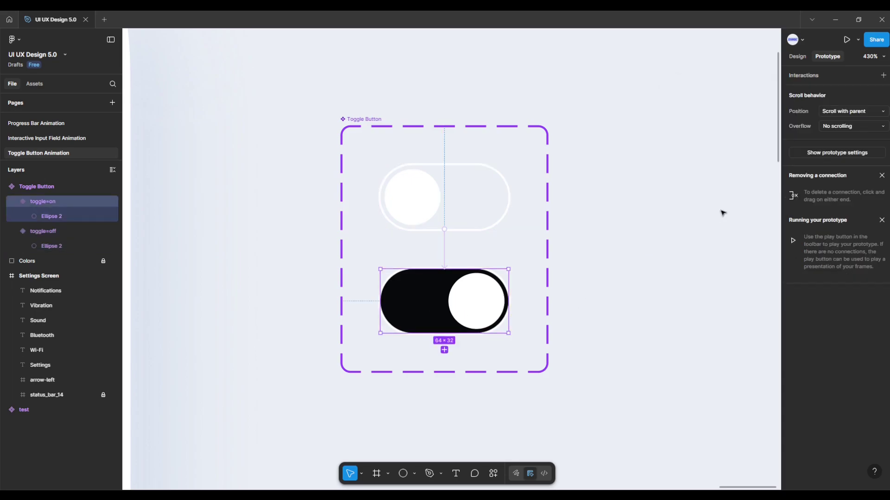
Give toggle=on an On tap interaction changing to toggle=off with Smart animate, Ease out.
click(883, 76)
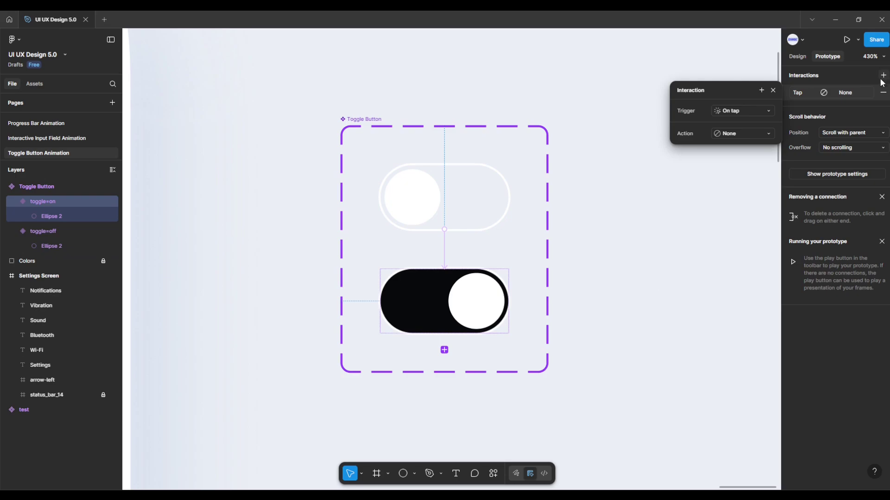
click(744, 110)
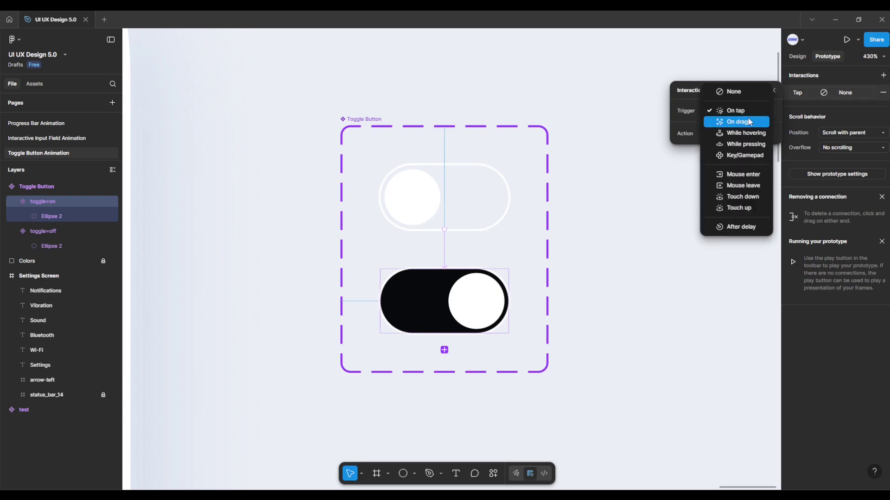
click(744, 113)
click(742, 134)
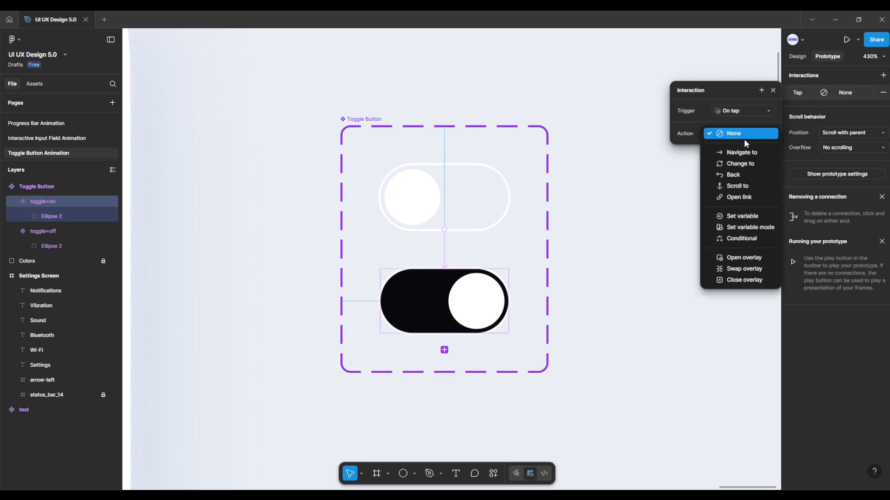
click(747, 164)
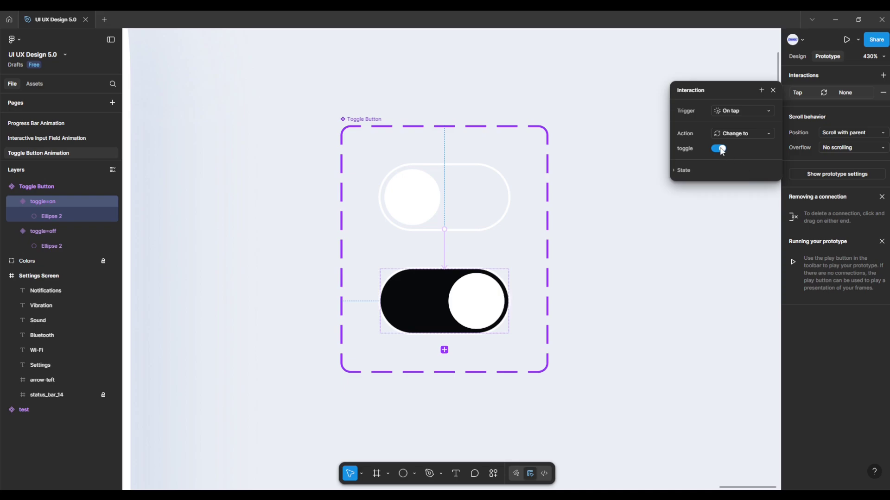
click(720, 149)
click(734, 169)
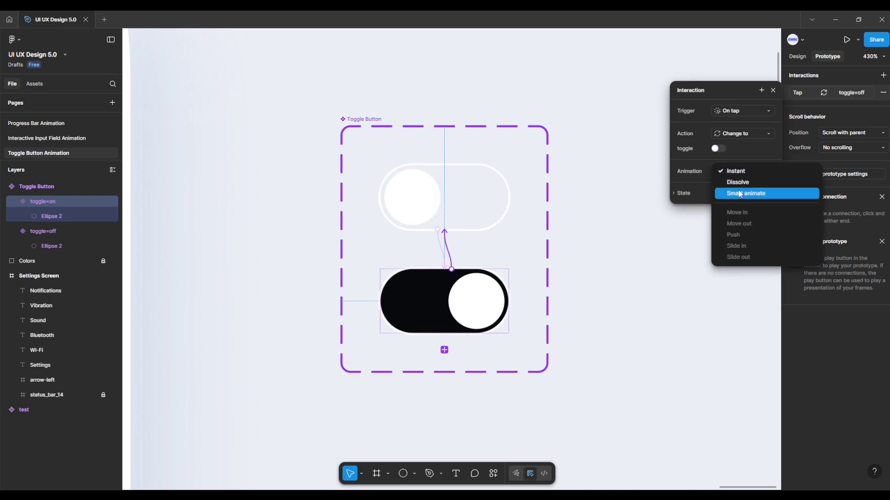
click(737, 193)
click(738, 190)
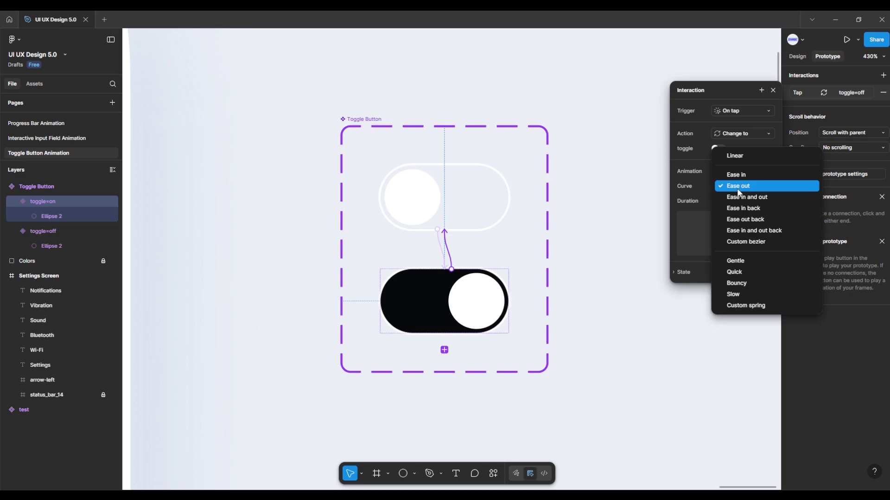
click(738, 190)
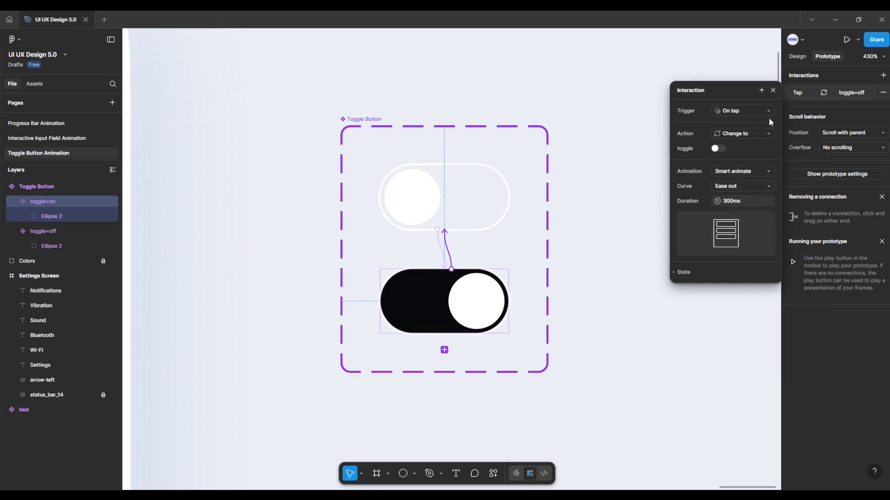
click(772, 91)
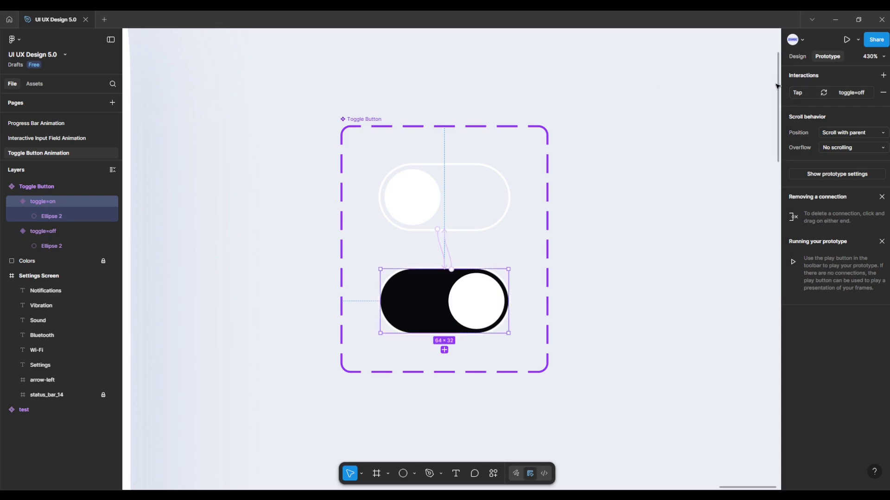
click(796, 56)
Copy the toggle=off variant and paste an instance into the Settings Screen frame.
click(455, 204)
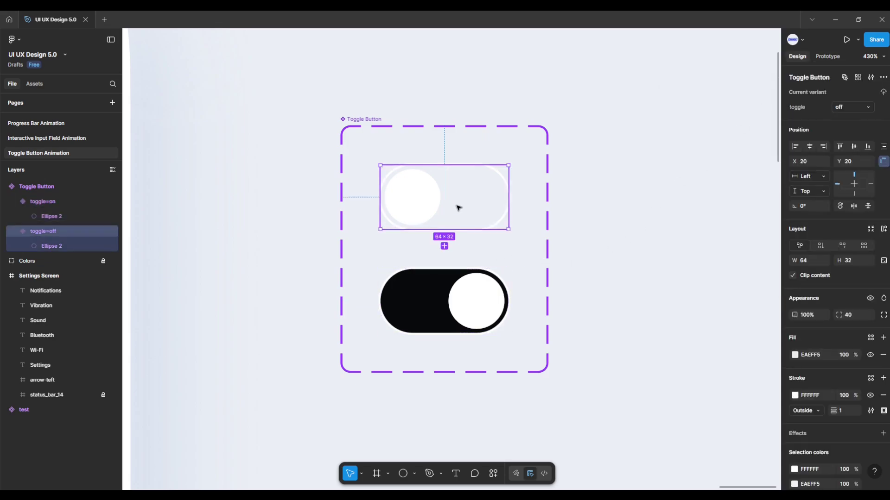
right_click(472, 202)
click(483, 206)
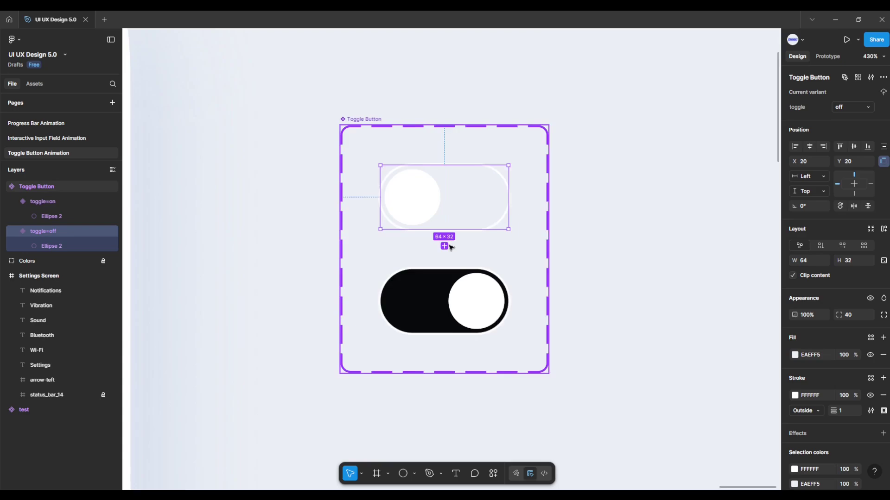
ctrl+scroll(435, 261, down, 5)
ctrl+scroll(410, 273, down, 3)
drag(379, 318, 546, 160)
ctrl+scroll(545, 159, down, 2)
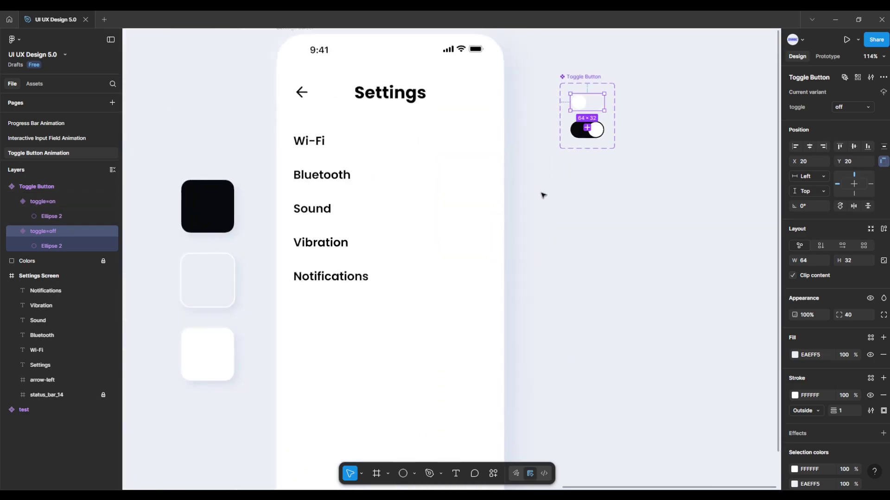
ctrl+scroll(542, 193, down, 1)
ctrl+scroll(574, 152, down, 1)
ctrl+scroll(586, 145, down, 1)
scroll(584, 162, up, 2)
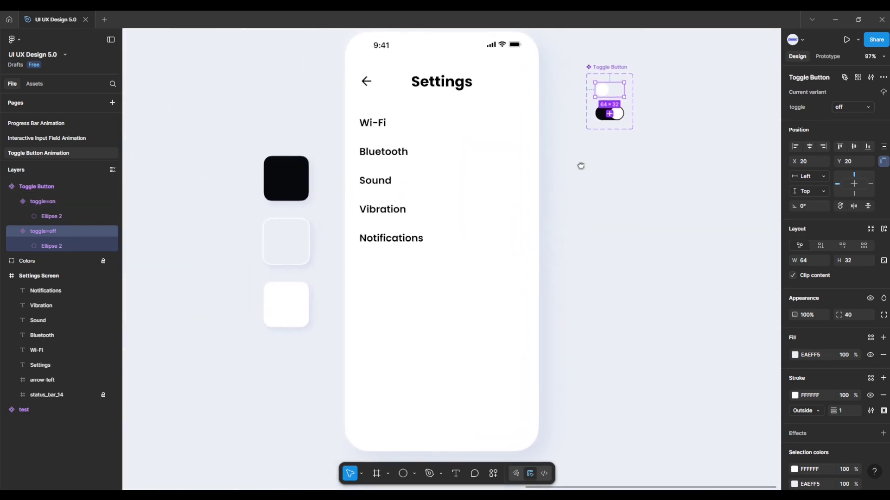
ctrl+scroll(581, 169, down, 1)
scroll(588, 174, up, 1)
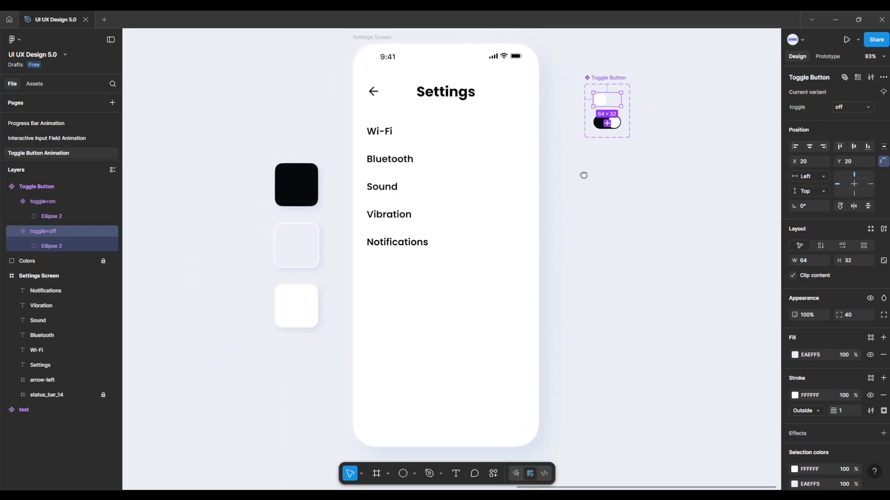
scroll(583, 175, right, 1)
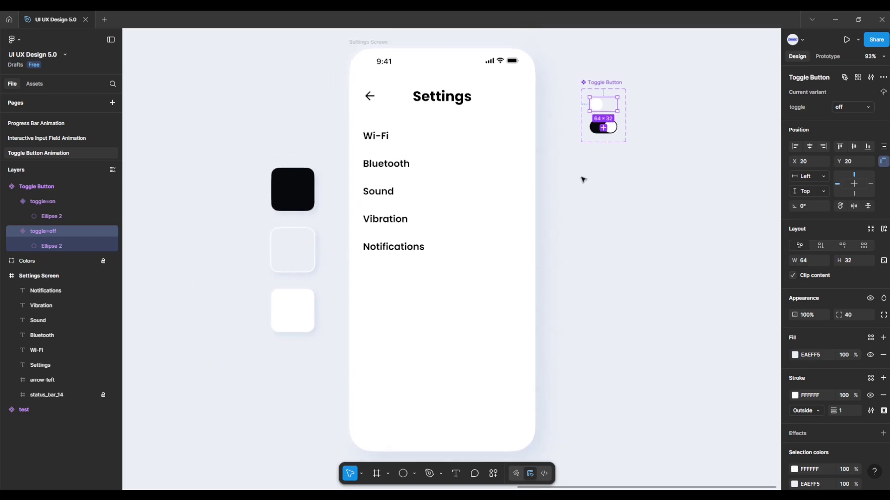
click(374, 43)
key(ctrl+v)
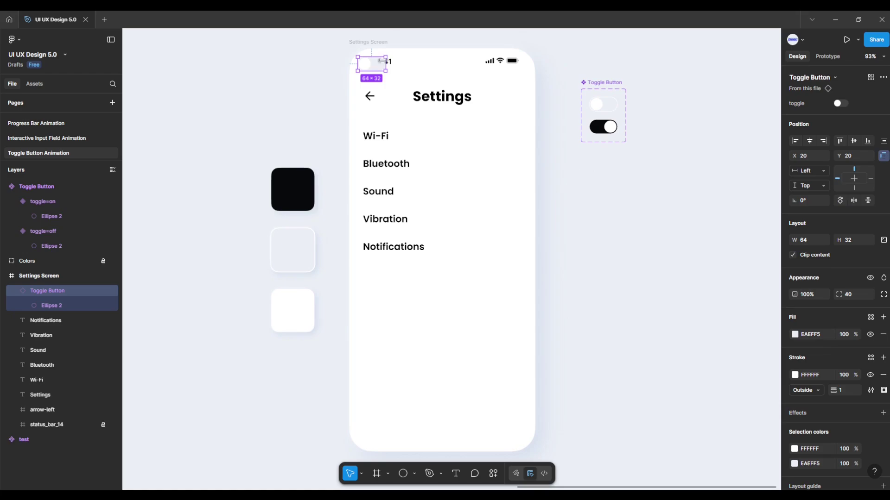
Position the pasted toggle at the right end of the Wi-Fi row, X 334.
mouse_move(380, 70)
mouse_down()
mouse_move(428, 118)
mouse_move(518, 143)
mouse_up()
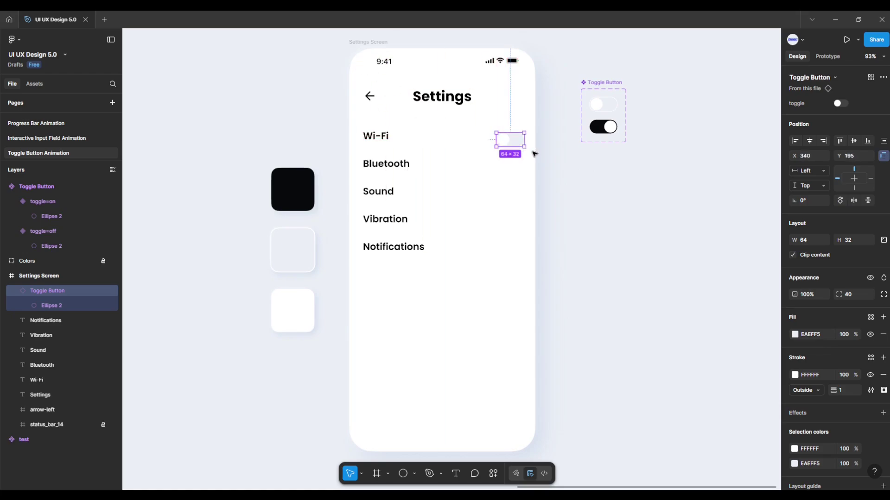
key(alt)
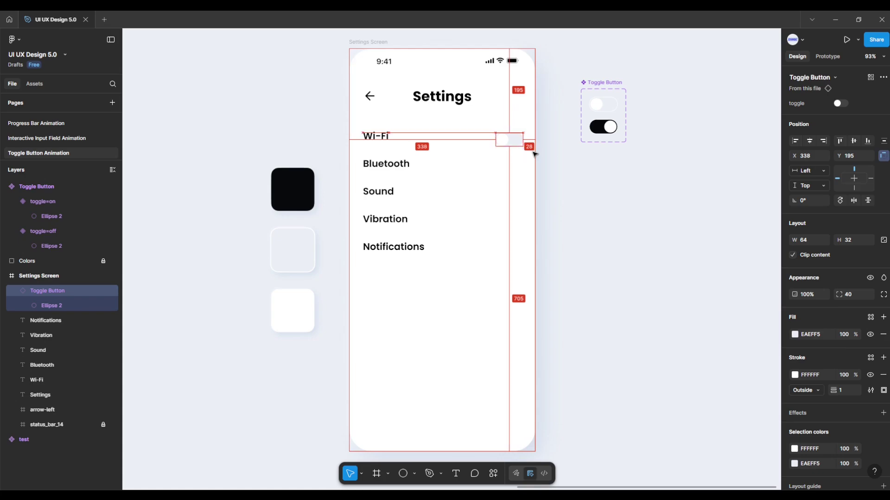
key(Left)
key(Left)
key(Left)
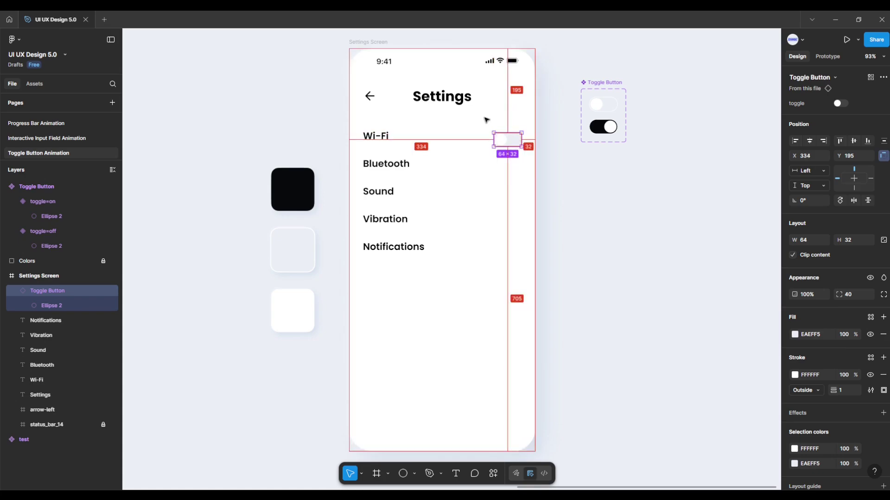
key(Up)
key(Up)
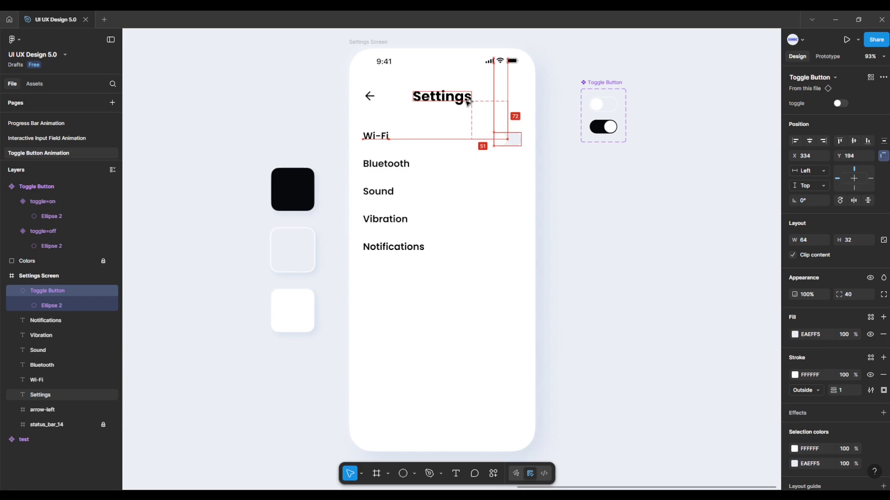
key(Up)
key(Up)
key(Up)
key(Up)
key(Up)
key(Up)
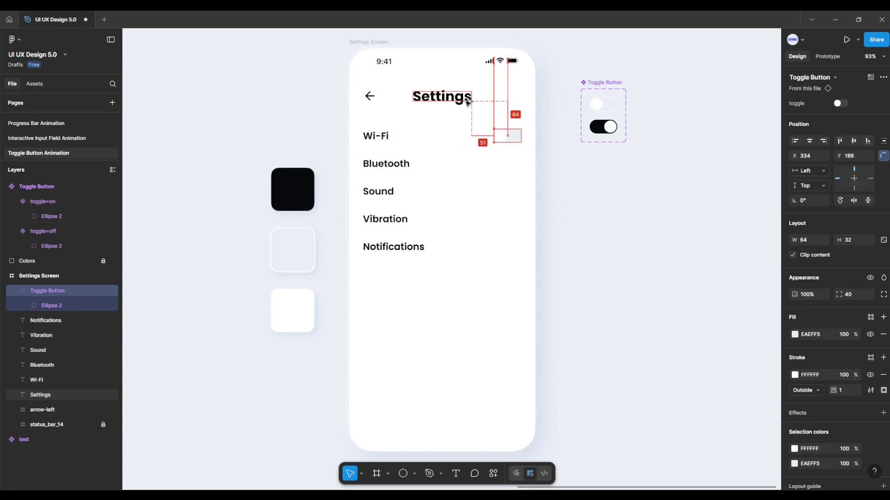
key(Up)
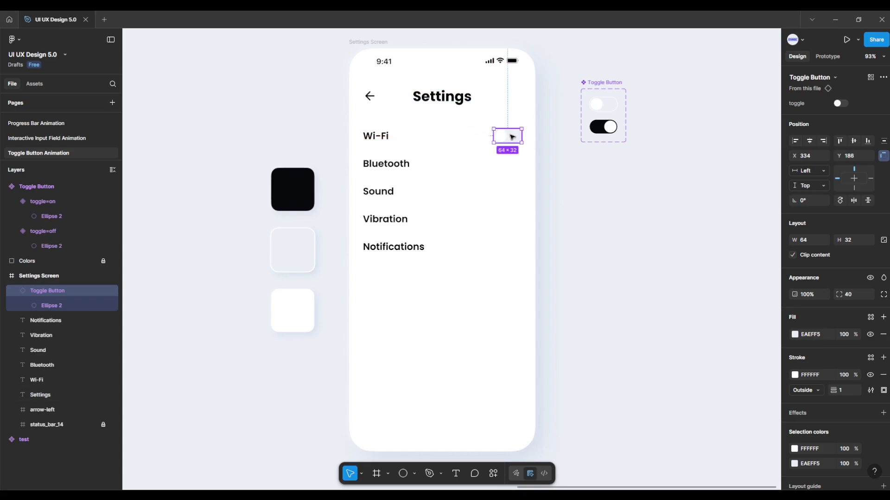
Duplicate the Wi-Fi toggle into the Bluetooth, Sound, Vibration and Notifications rows.
drag(514, 138, 514, 164)
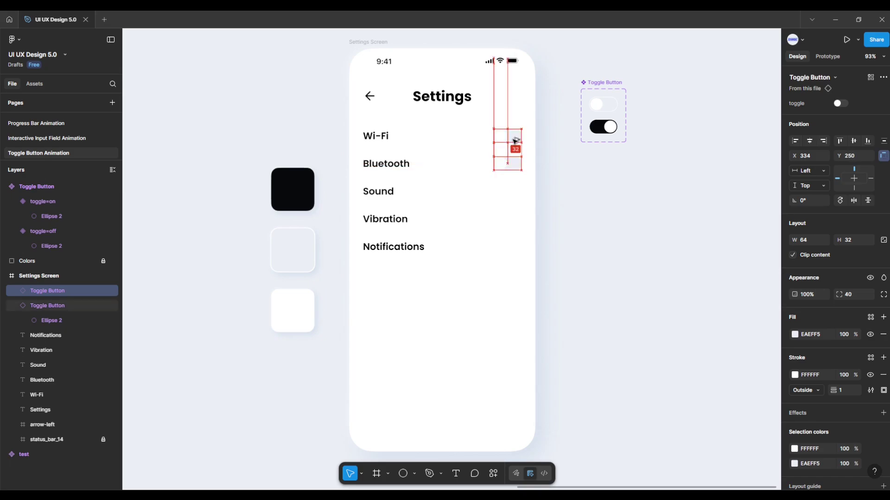
key(Up)
drag(513, 164, 512, 221)
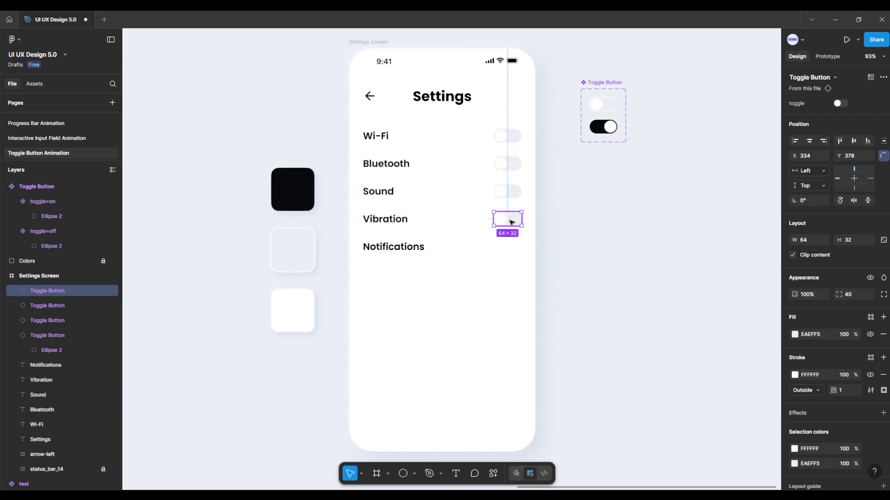
drag(512, 222, 509, 251)
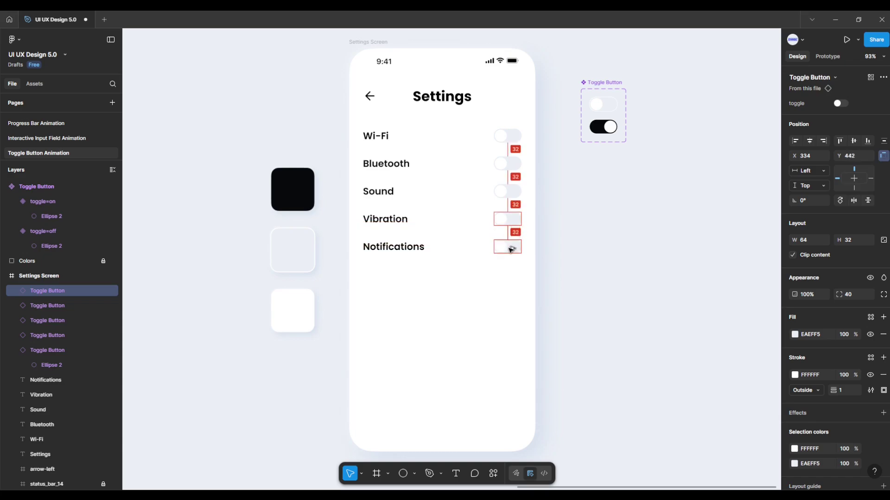
click(546, 244)
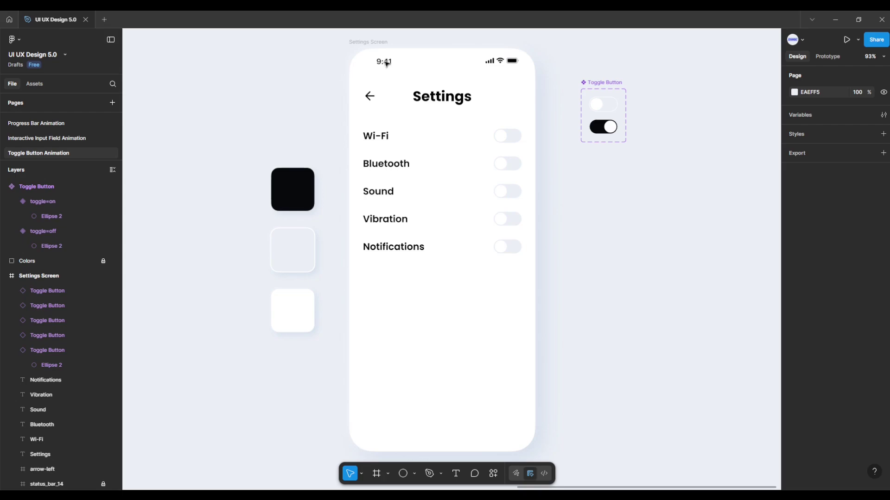
click(378, 43)
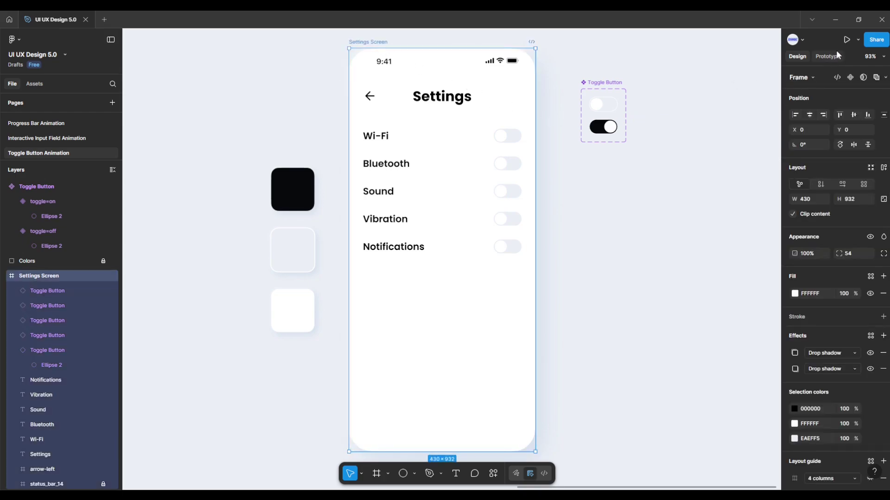
Present the Settings screen prototype and switch each toggle on.
click(845, 40)
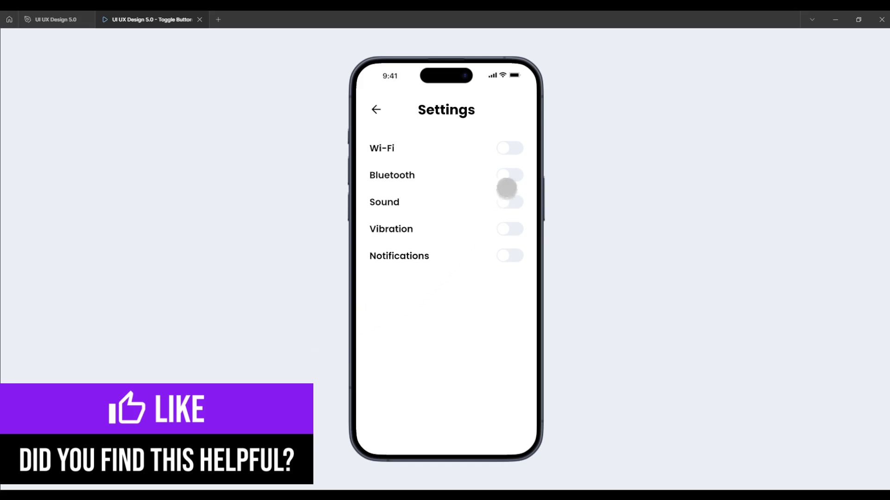
click(516, 149)
click(517, 175)
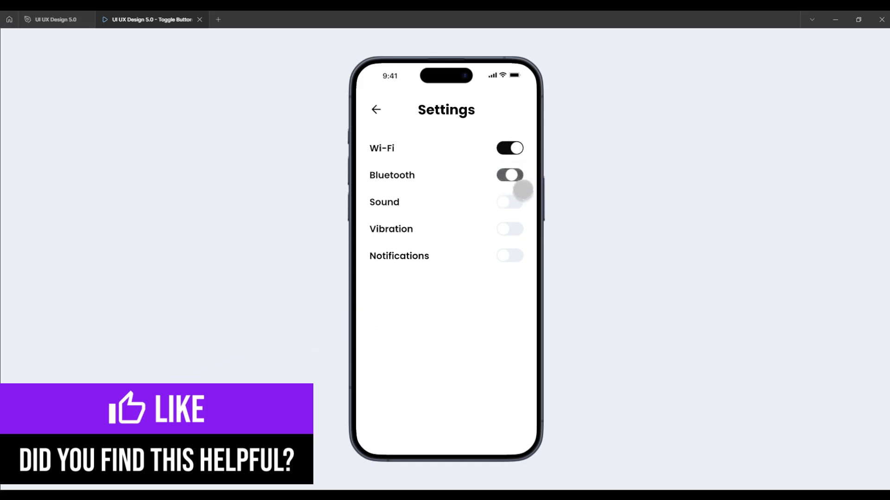
click(516, 201)
click(514, 230)
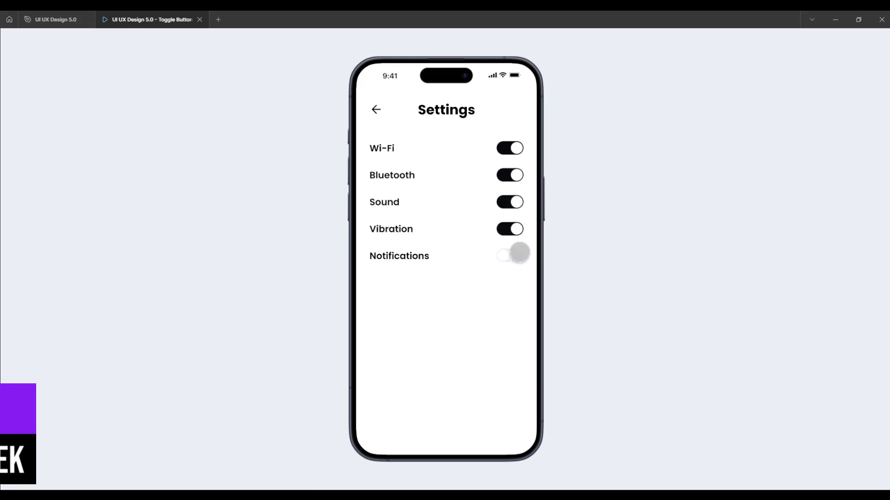
click(515, 255)
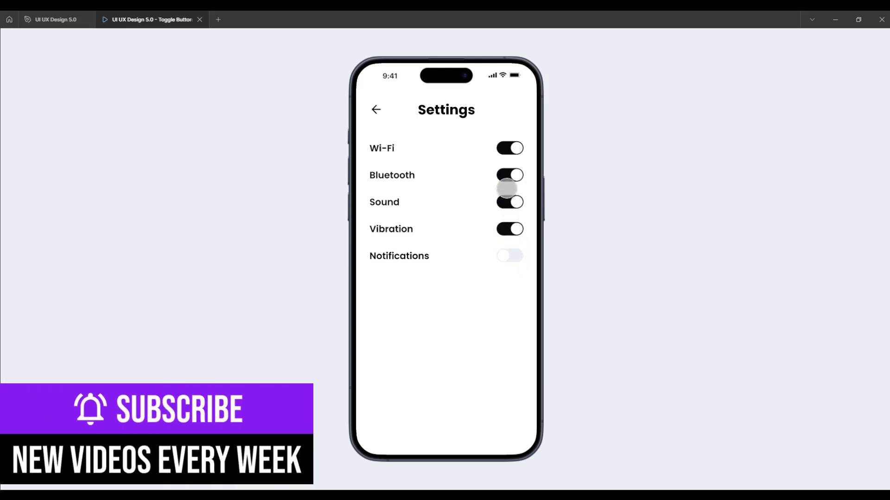
Flip the toggles, ending with Wi-Fi, Vibration and Notifications on, Bluetooth and Sound off.
click(508, 175)
click(509, 202)
click(509, 148)
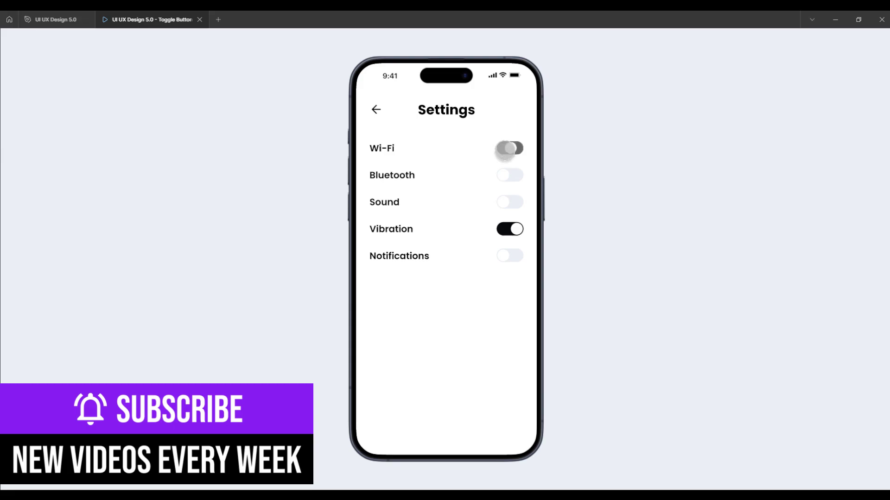
click(510, 148)
click(510, 176)
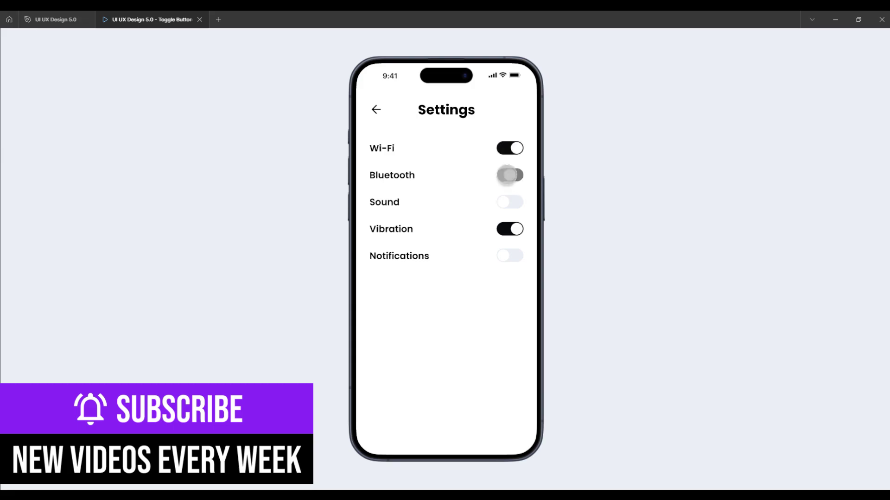
click(510, 174)
click(511, 200)
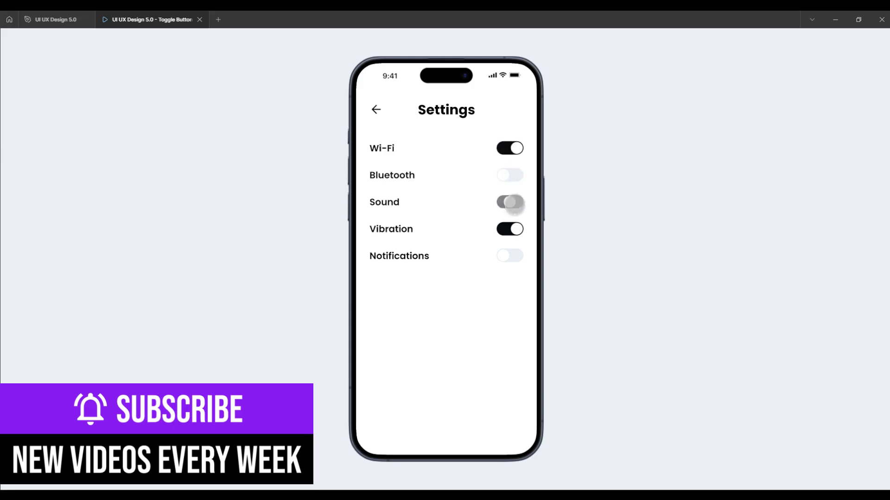
click(510, 202)
click(508, 229)
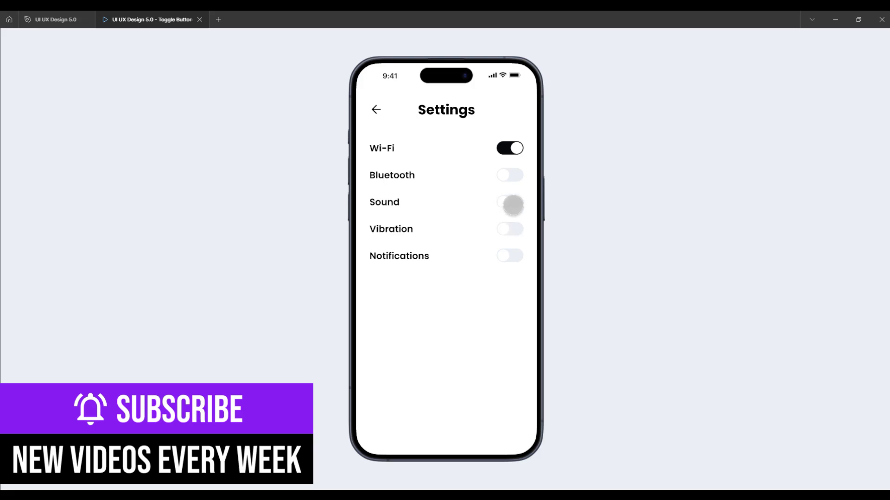
click(510, 202)
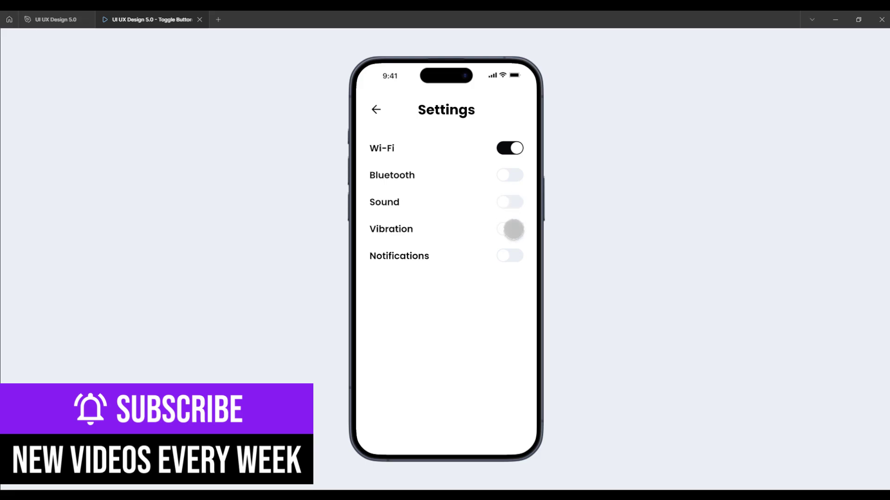
click(513, 229)
click(516, 256)
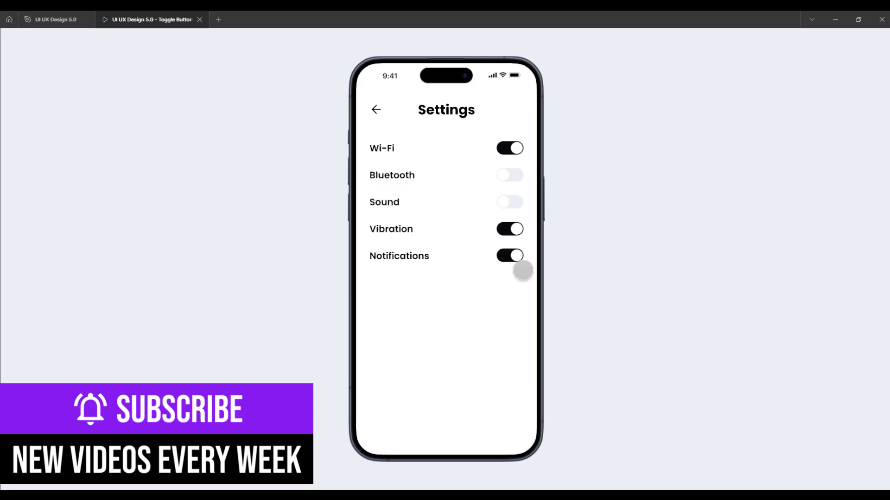